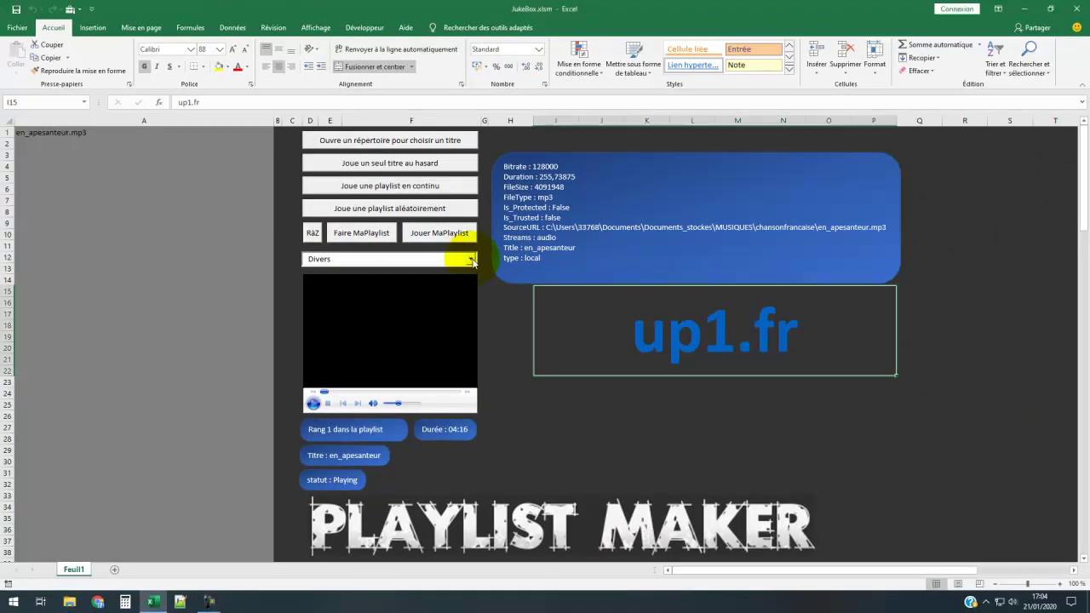
# Show the folder combo box's list of music folders and scroll through it.
pyautogui.click(471, 259)
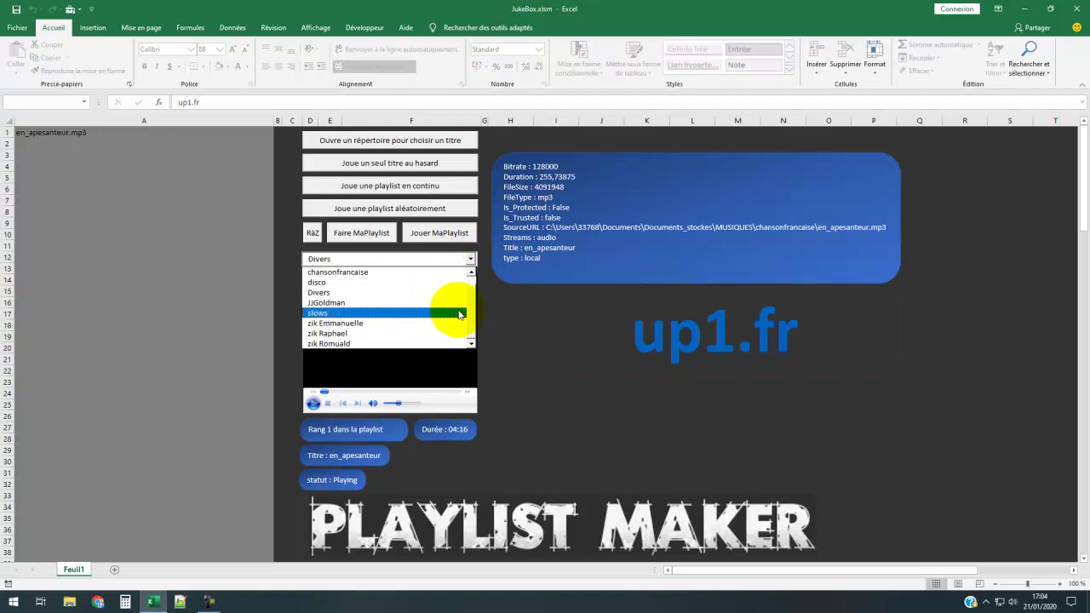
pyautogui.scroll(1, 470, 298)
pyautogui.scroll(-1, 468, 328)
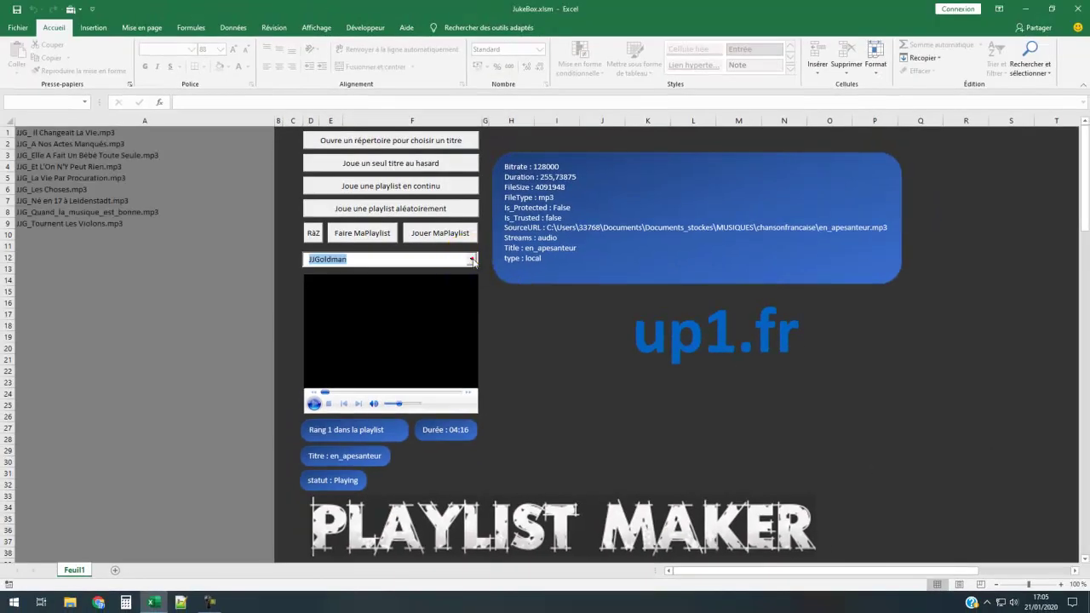
# Pick Divers in the folder combo box so column A lists its MP3 tracks.
pyautogui.click(471, 260)
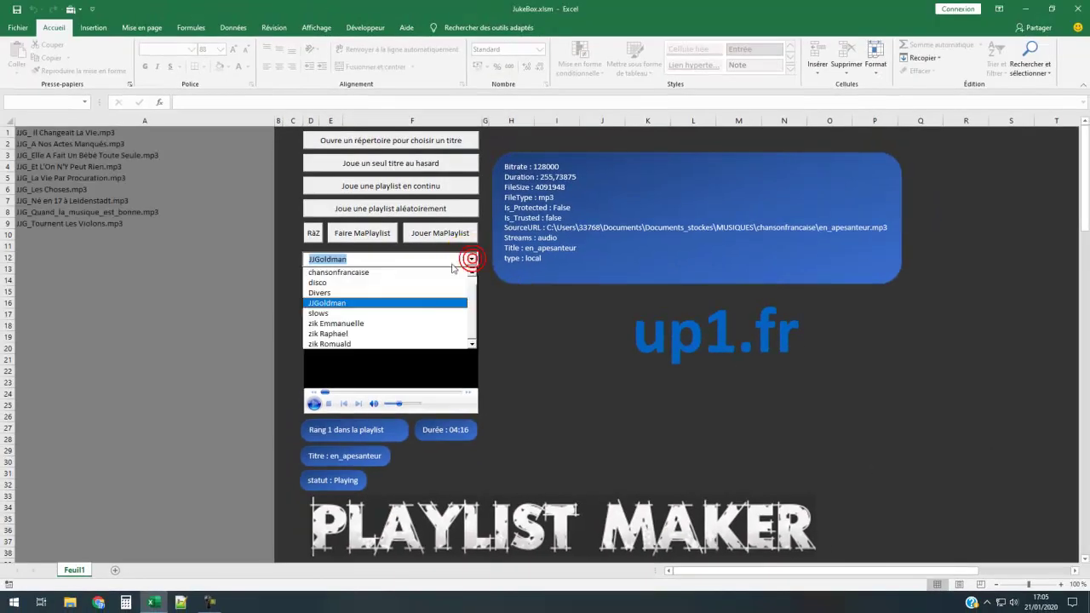
pyautogui.click(345, 293)
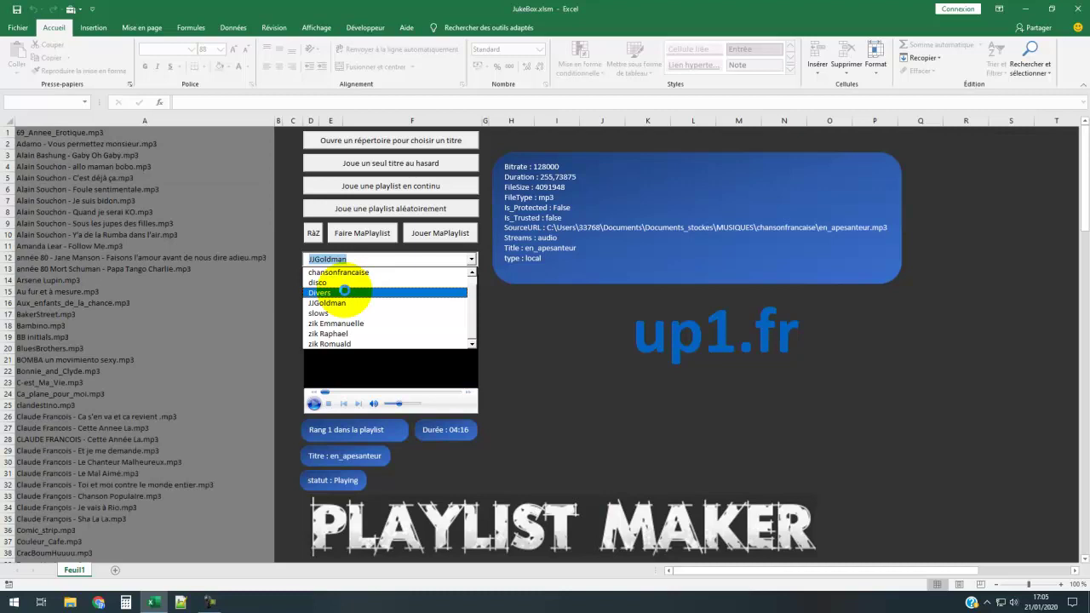
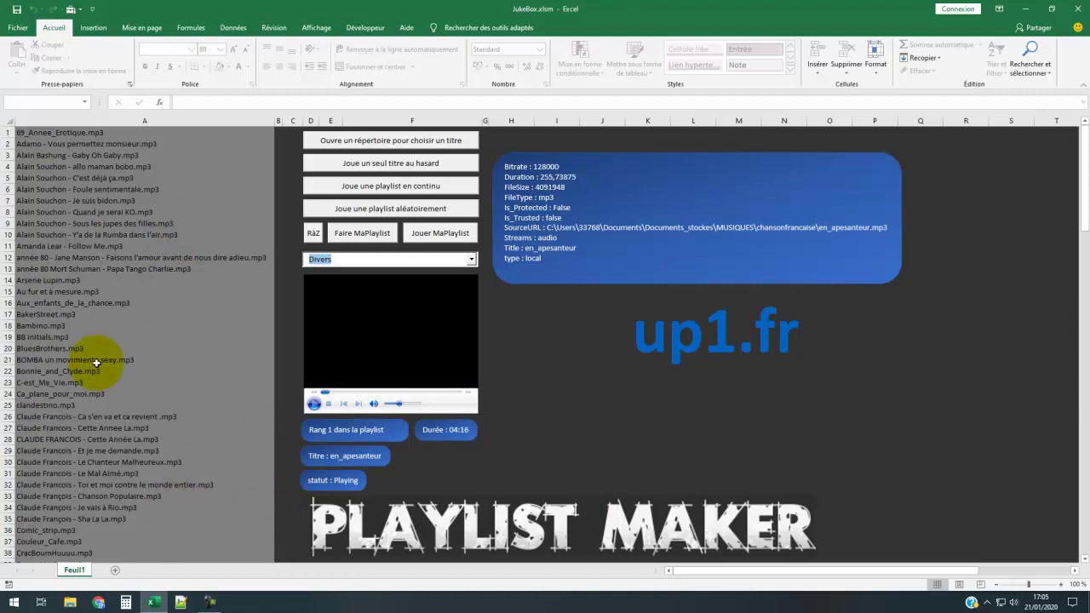
# Play BakerStreet.mp3 from the column A track list and mute the player.
pyautogui.doubleClick(47, 315)
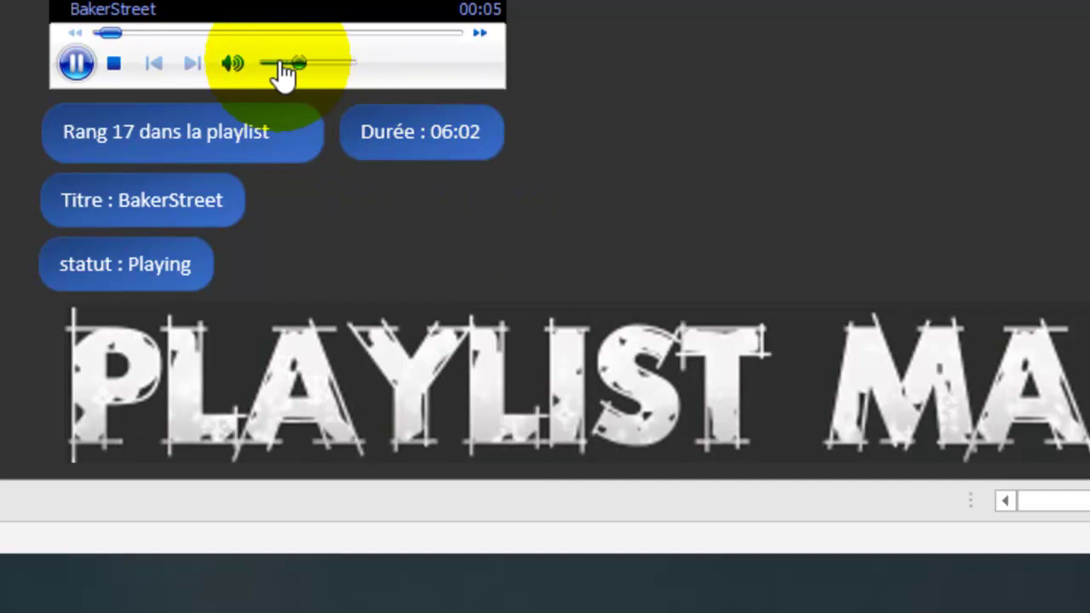
pyautogui.click(232, 63)
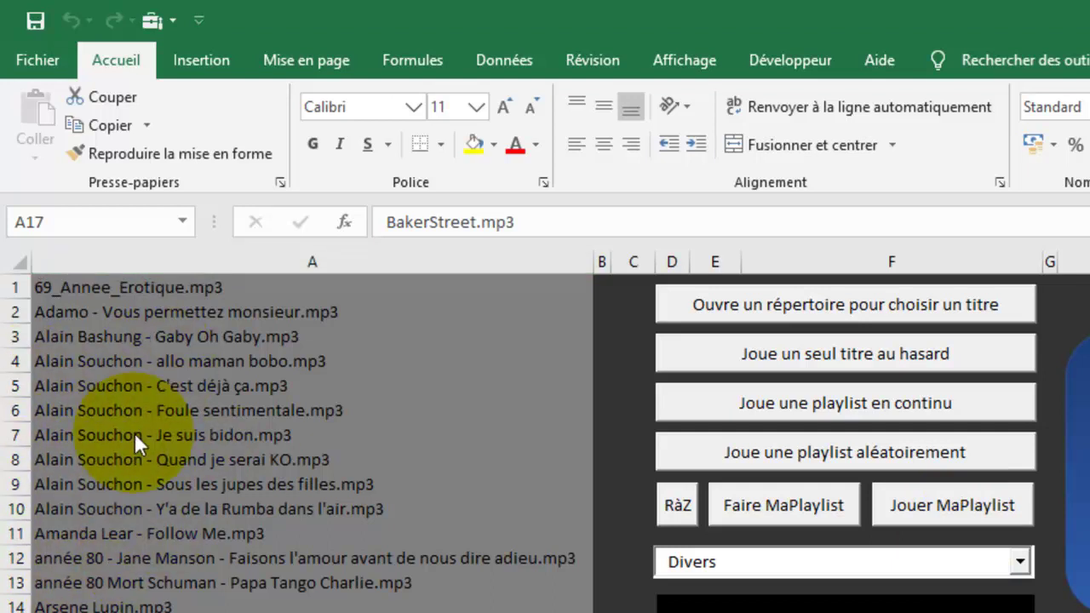
# Play Amanda Lear - Follow Me.mp3, then switch to Claude Francois - Et je me demande.mp3 in row 29.
pyautogui.click(161, 534)
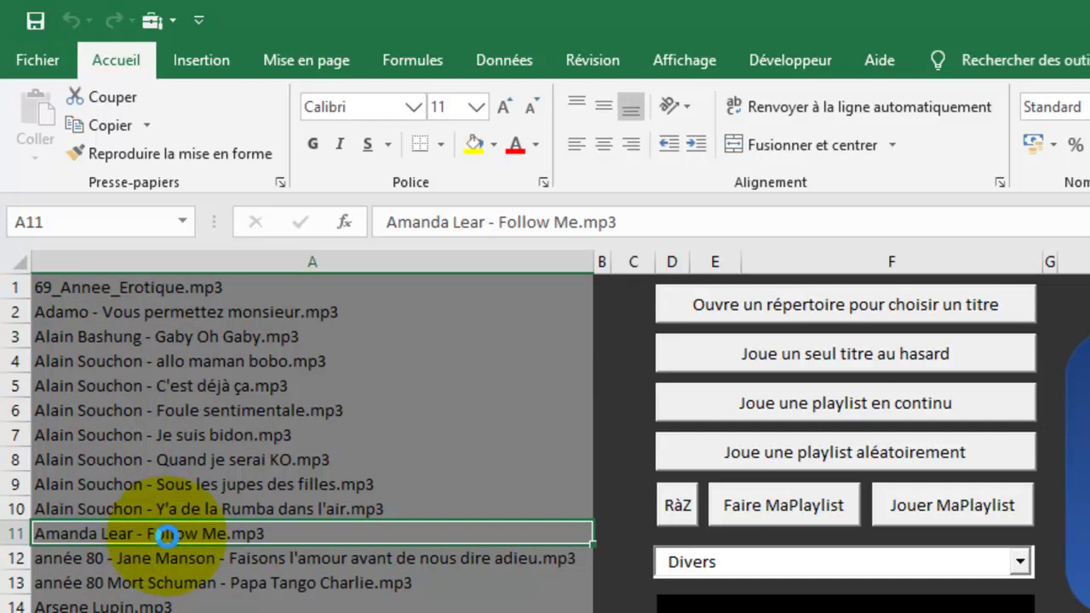
pyautogui.doubleClick(166, 533)
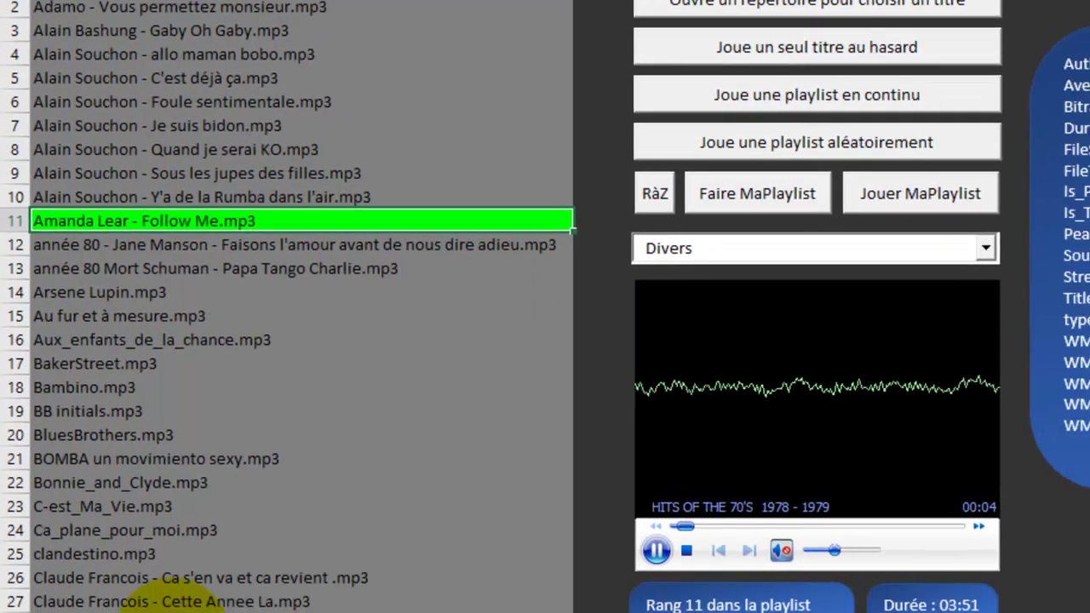
pyautogui.click(123, 393)
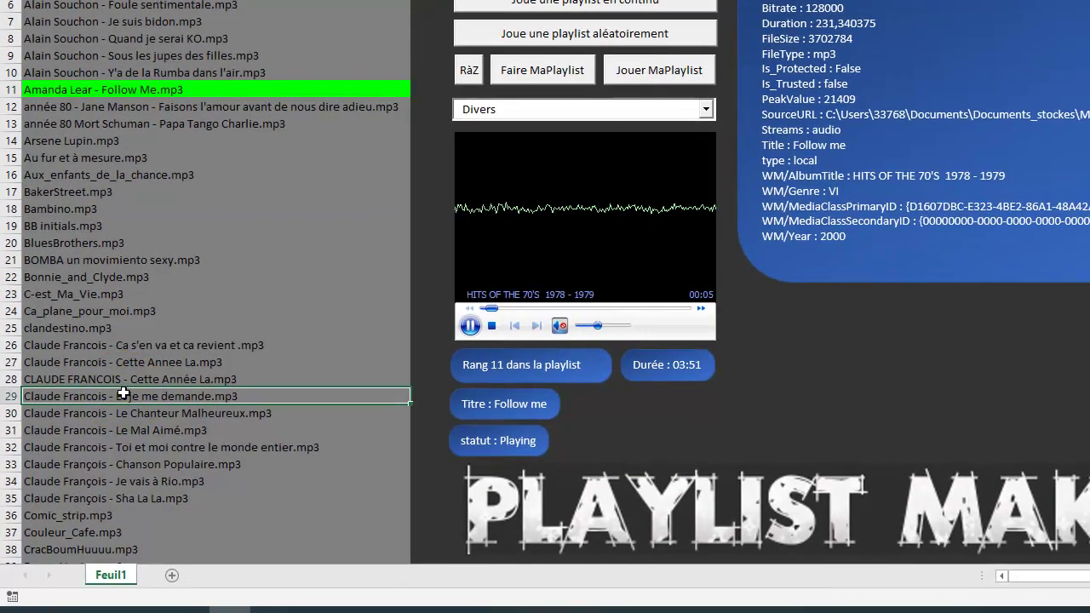
pyautogui.doubleClick(123, 393)
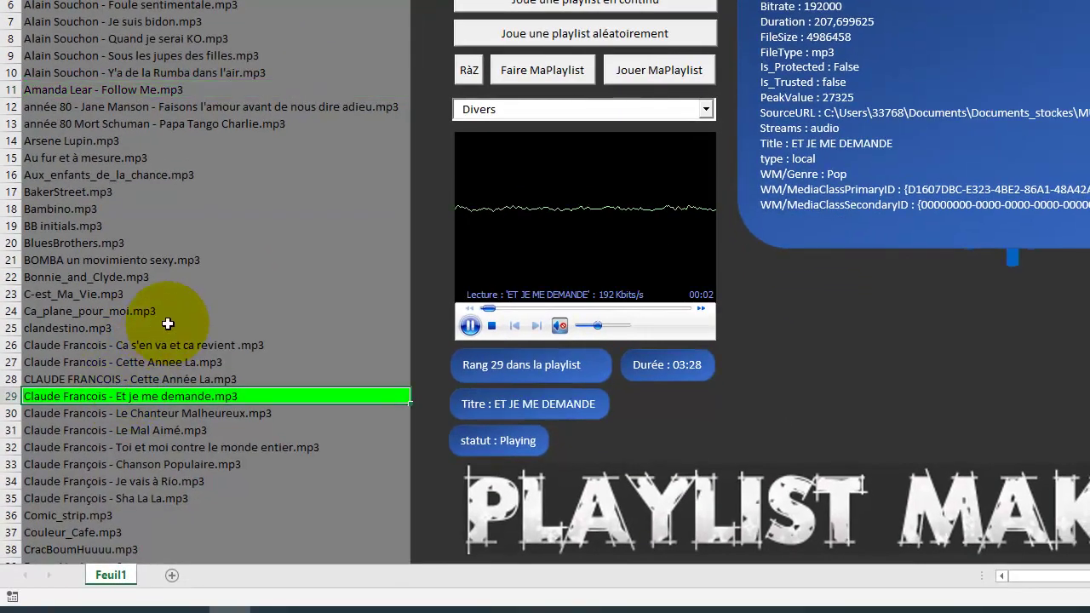
# Stop playback, toggle mute and lower the volume slightly, leaving the sound muted.
pyautogui.click(492, 326)
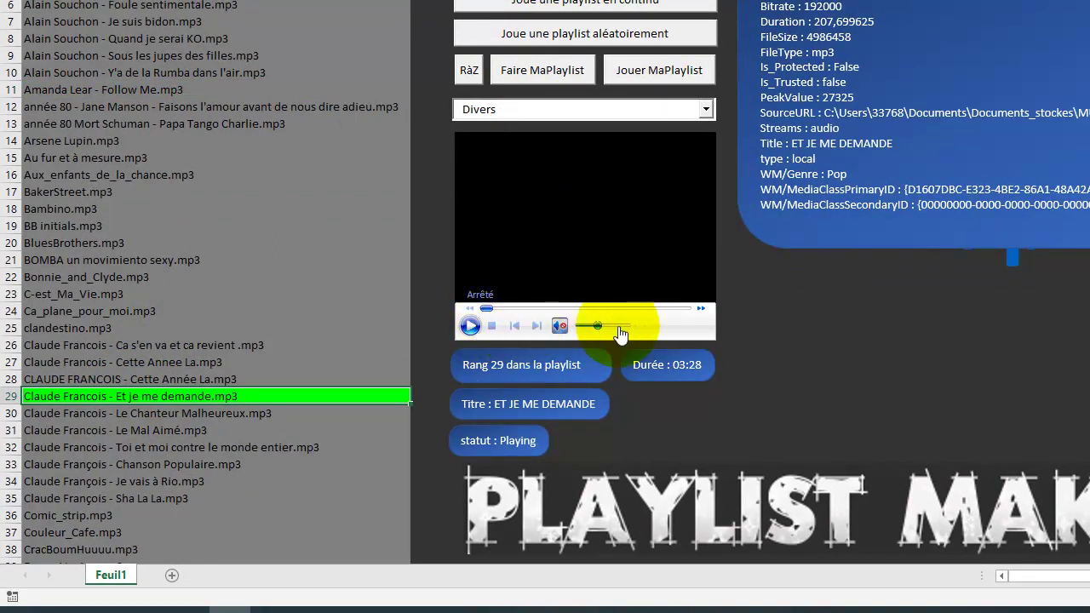
pyautogui.click(561, 325)
pyautogui.moveTo(598, 332); pyautogui.dragTo(594, 328)
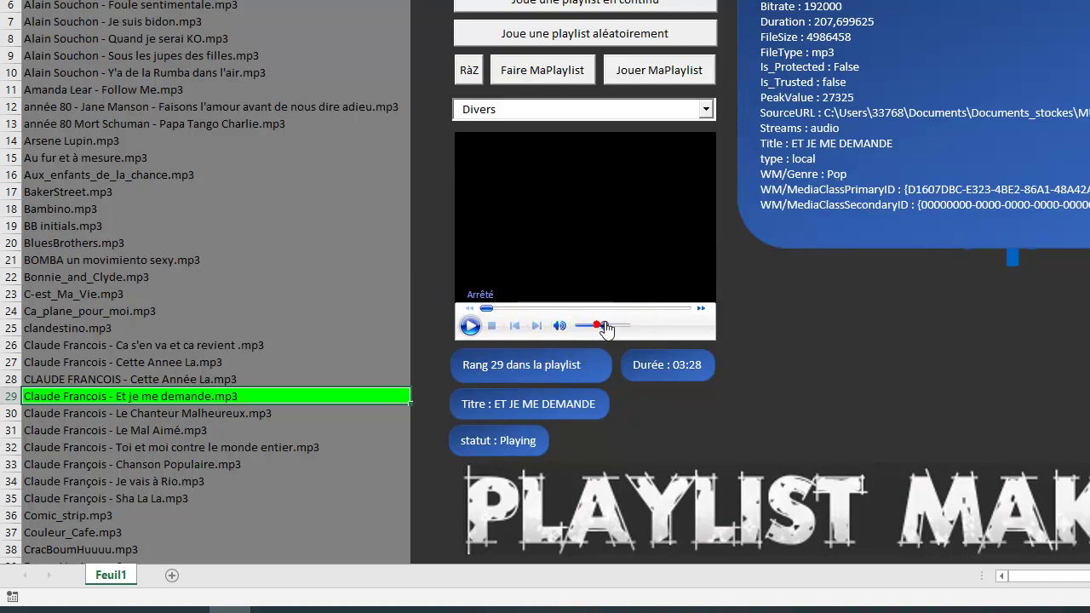
pyautogui.click(558, 327)
pyautogui.click(558, 329)
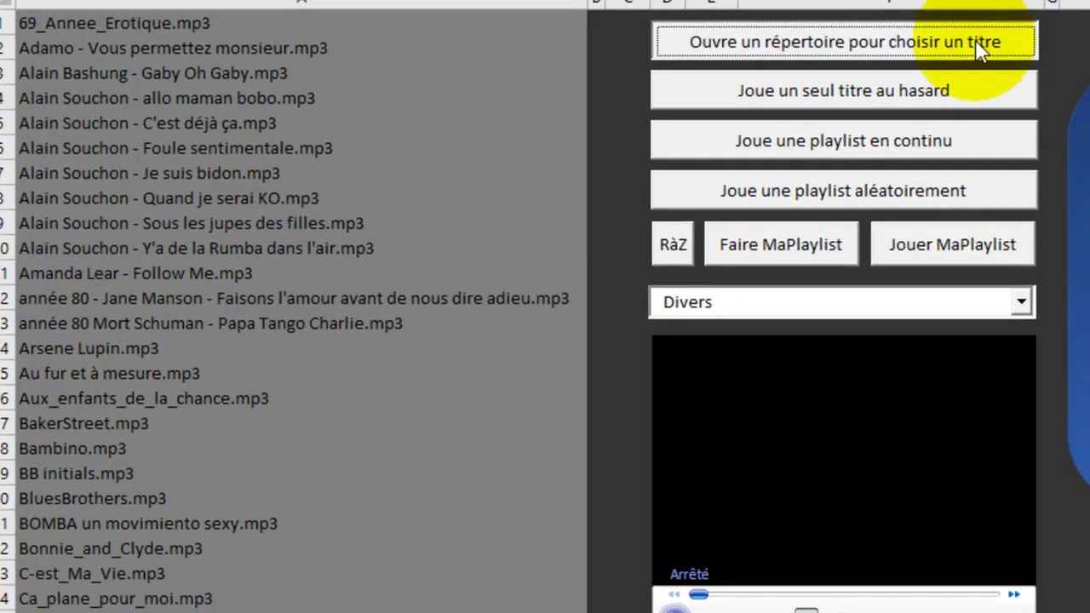
# Browse a music folder and open Du rhum des femmes.mp3 as the single track to play.
pyautogui.click(977, 44)
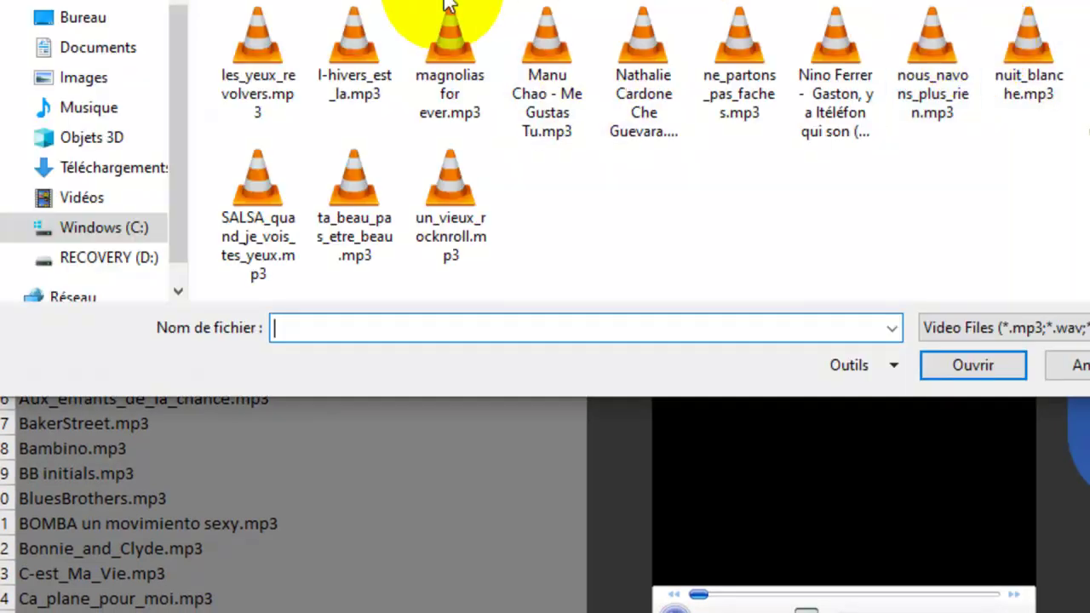
pyautogui.click(985, 370)
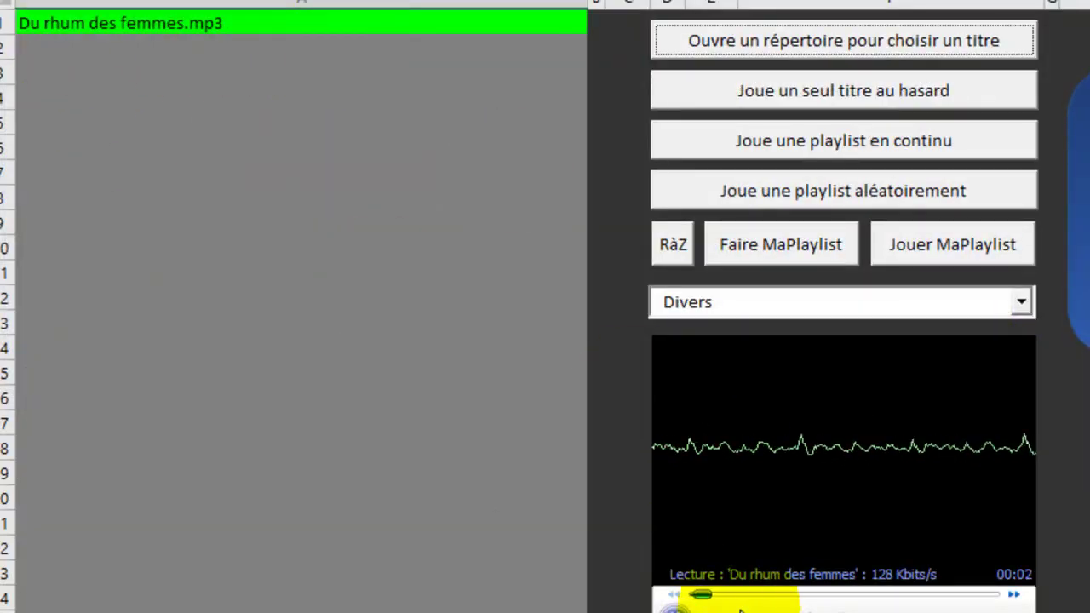
pyautogui.click(804, 605)
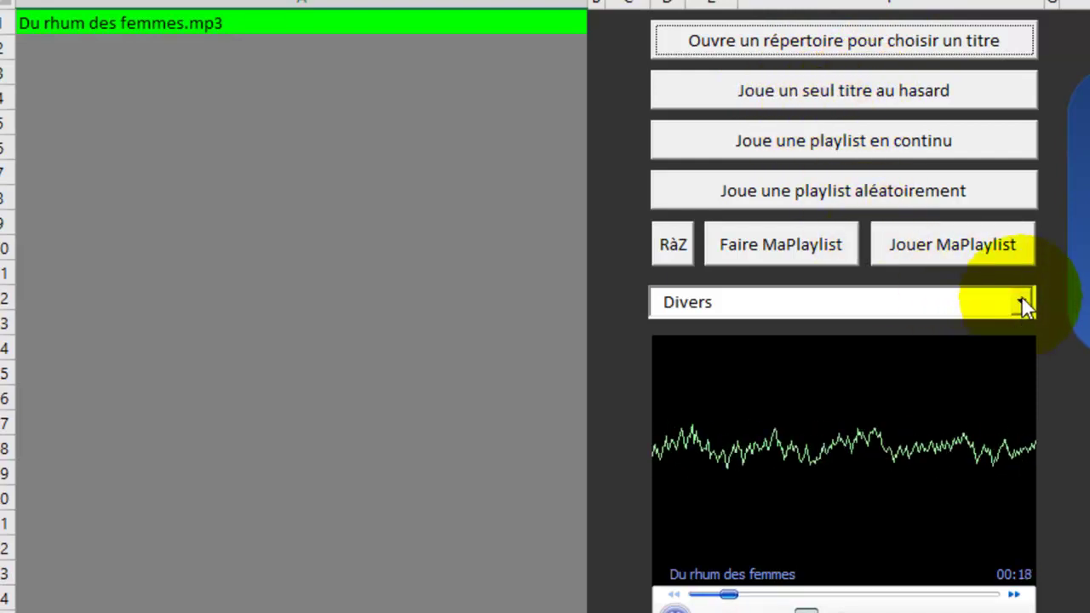
# Stop playback, switch the genre to disco, play one random title (Sans_contrefacons.mp3), then stop it.
pyautogui.click(705, 610)
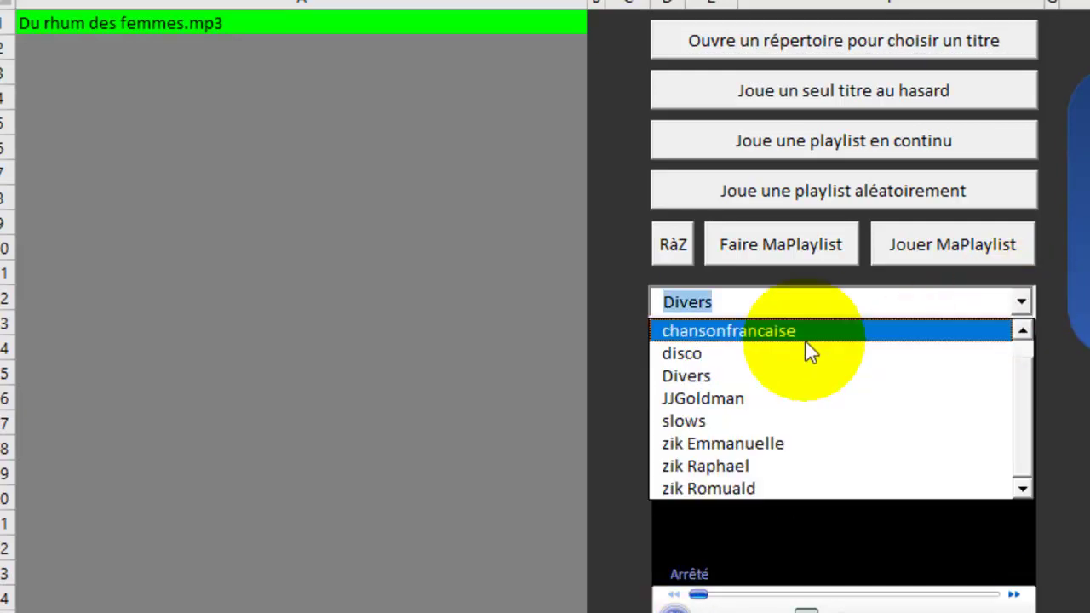
pyautogui.click(773, 353)
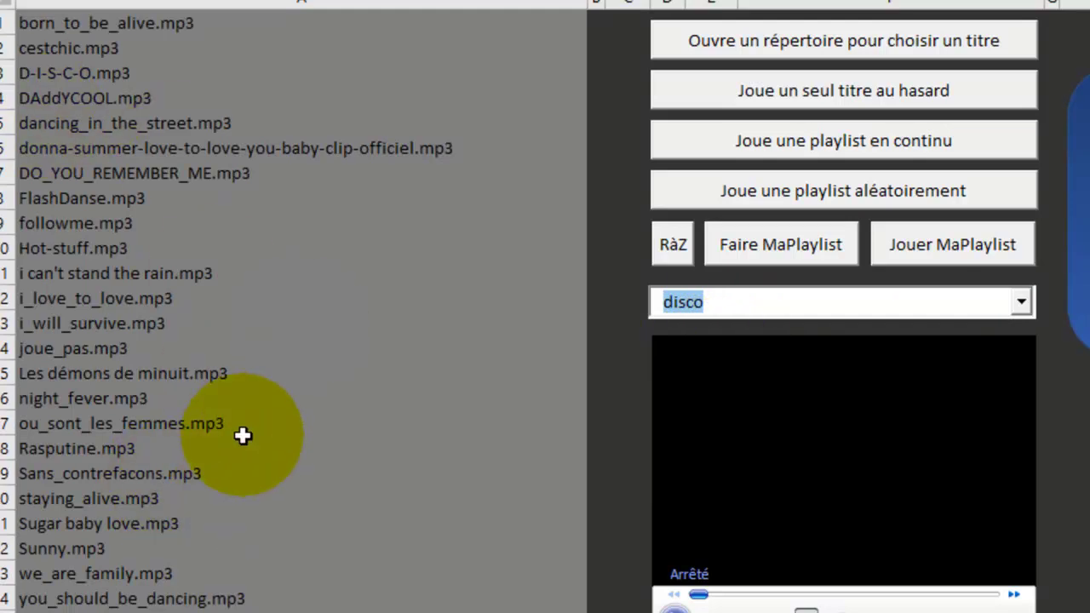
pyautogui.click(790, 95)
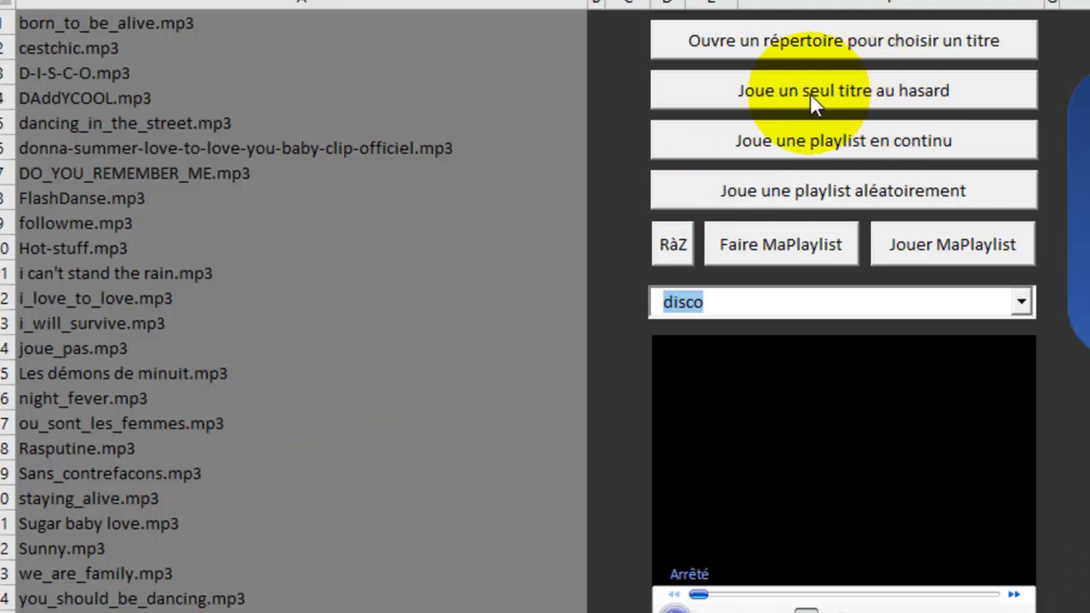
pyautogui.click(841, 94)
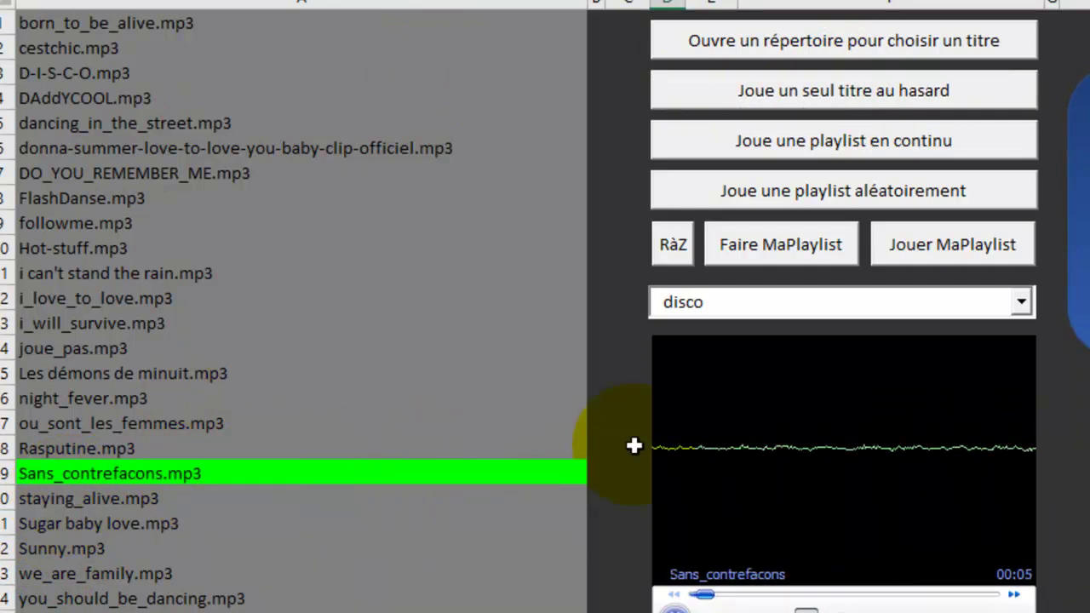
pyautogui.click(705, 609)
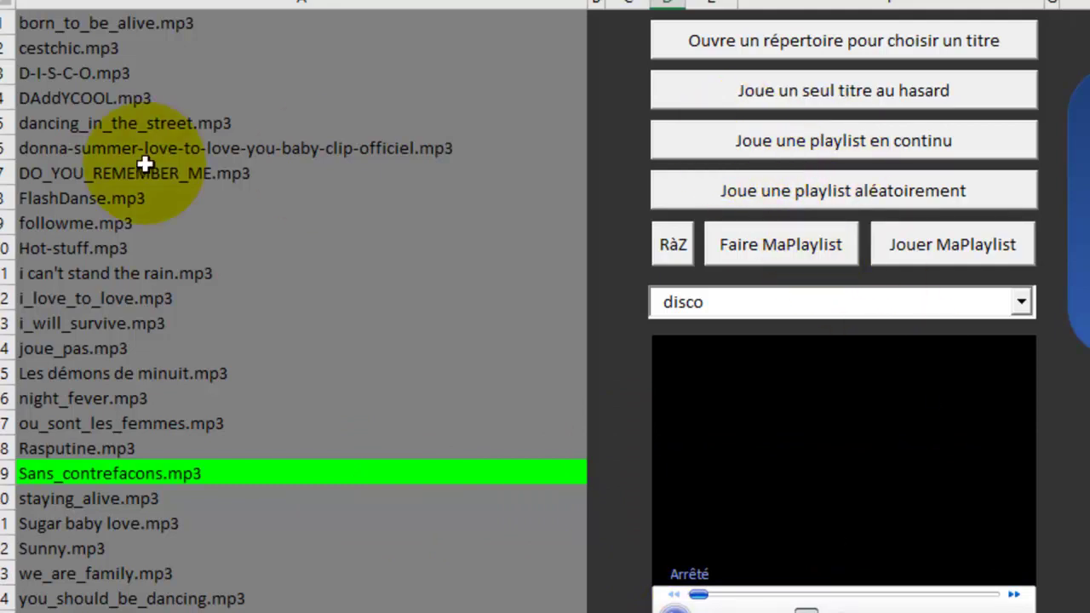
# Play the disco list continuously, skip from born_to_be_alive to cestchic, then stop playback.
pyautogui.click(870, 151)
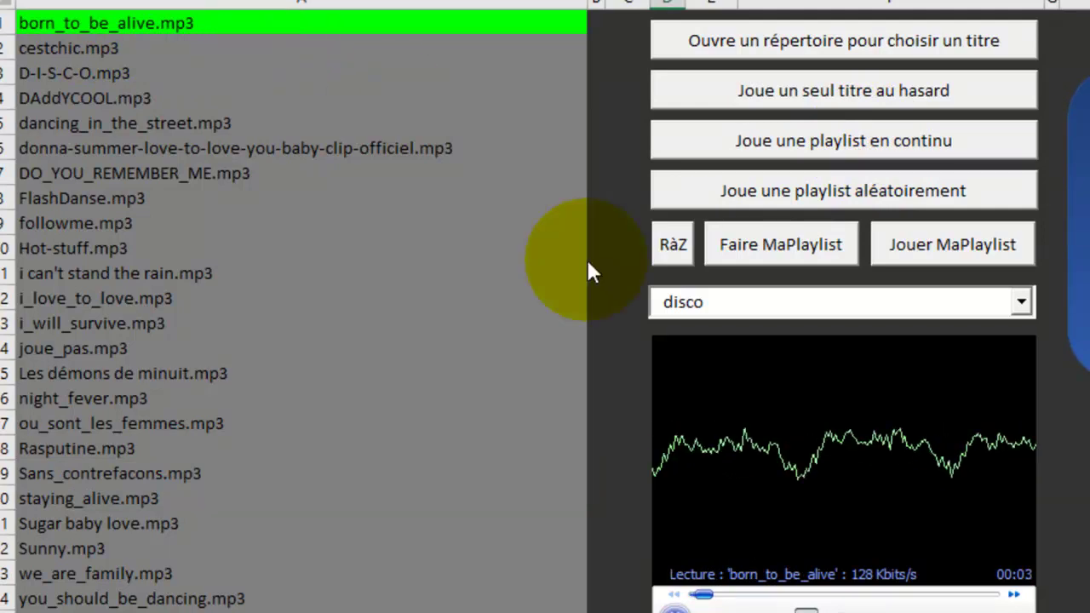
pyautogui.click(985, 595)
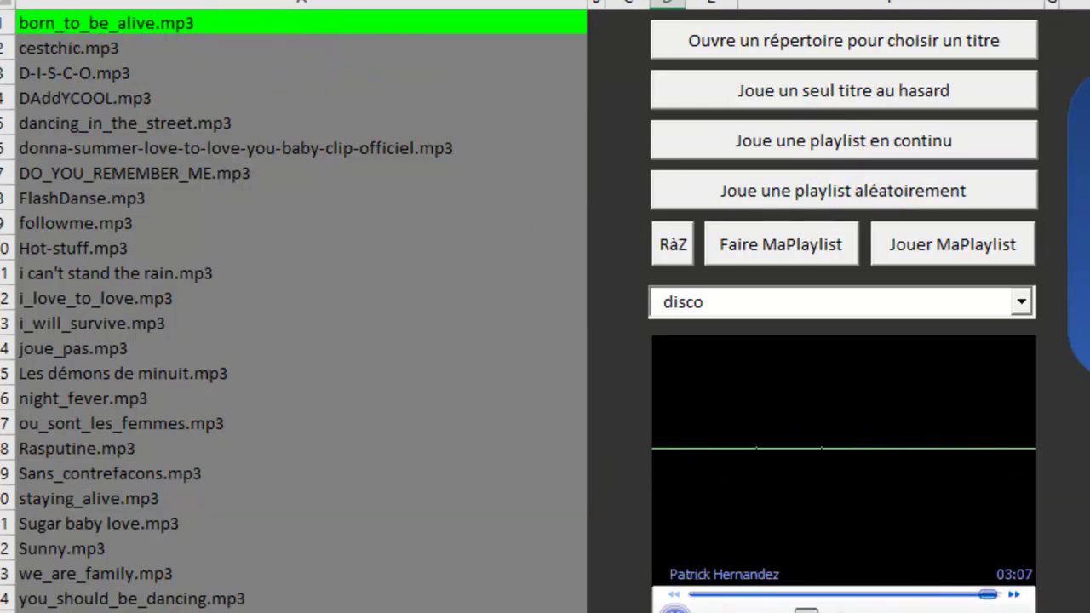
pyautogui.click(137, 47)
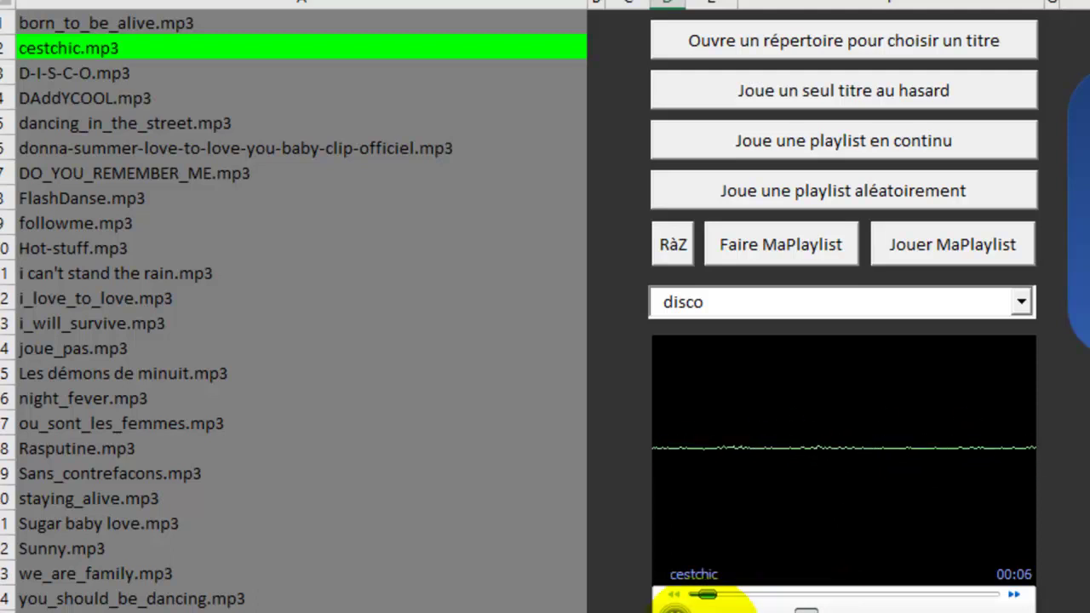
pyautogui.click(673, 610)
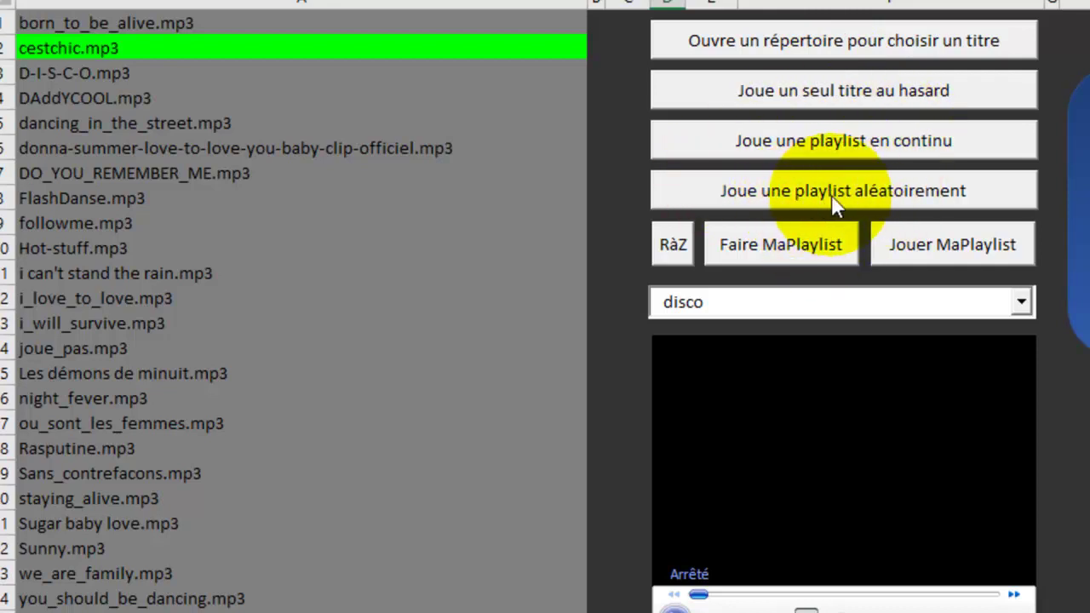
# Play the disco list in random order, skip from Sunny to Hot-stuff.mp3, keeping the disco genre.
pyautogui.click(859, 196)
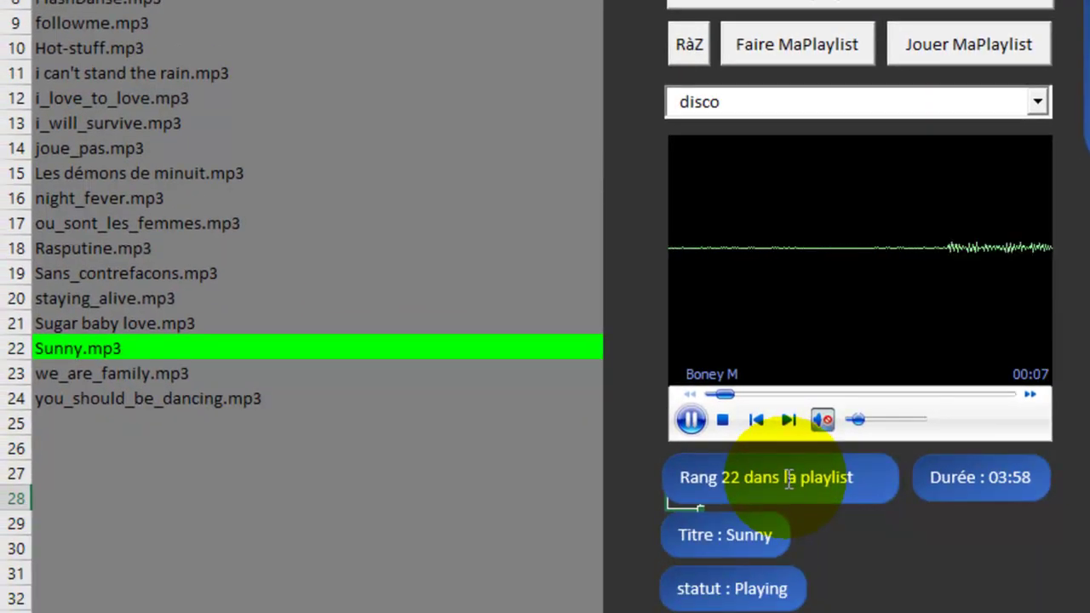
pyautogui.click(1002, 395)
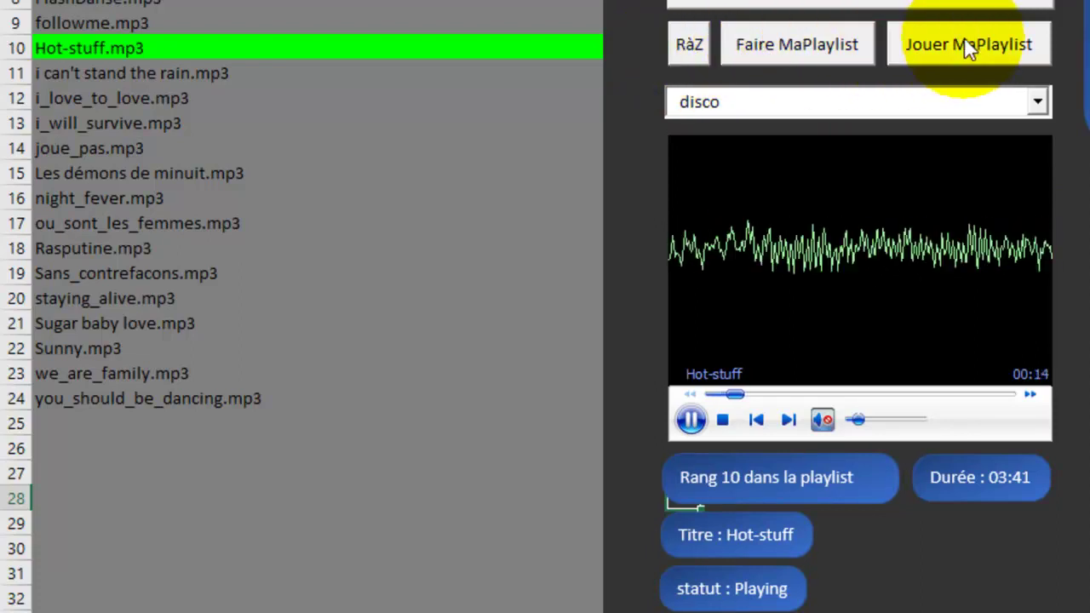
pyautogui.click(1035, 102)
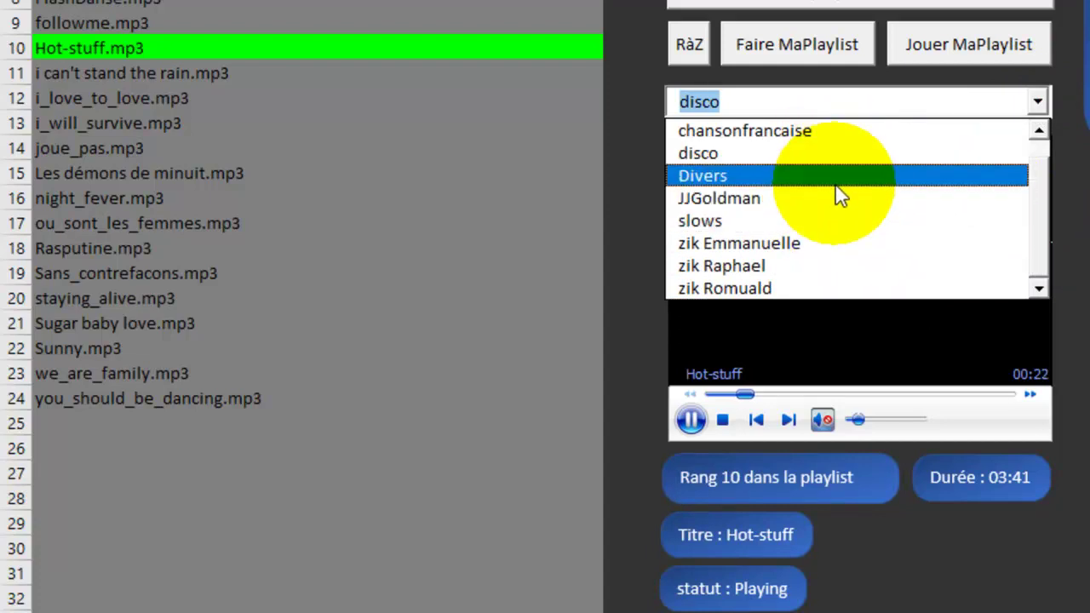
pyautogui.click(693, 49)
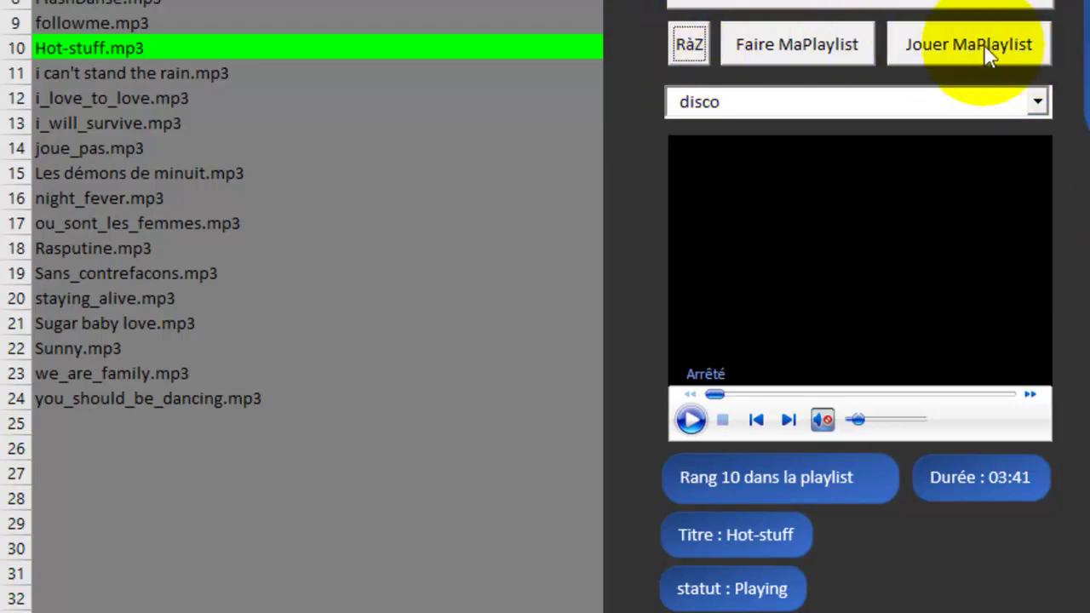
# Start a custom playlist and add commenttedireadieu.mp3 to it.
pyautogui.click(846, 44)
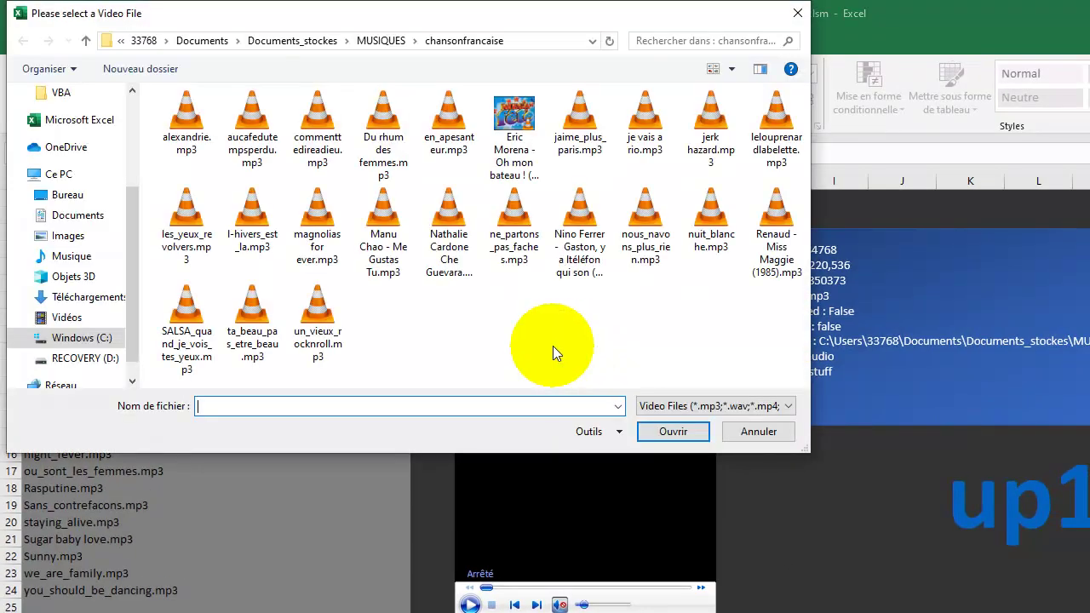
pyautogui.click(313, 138)
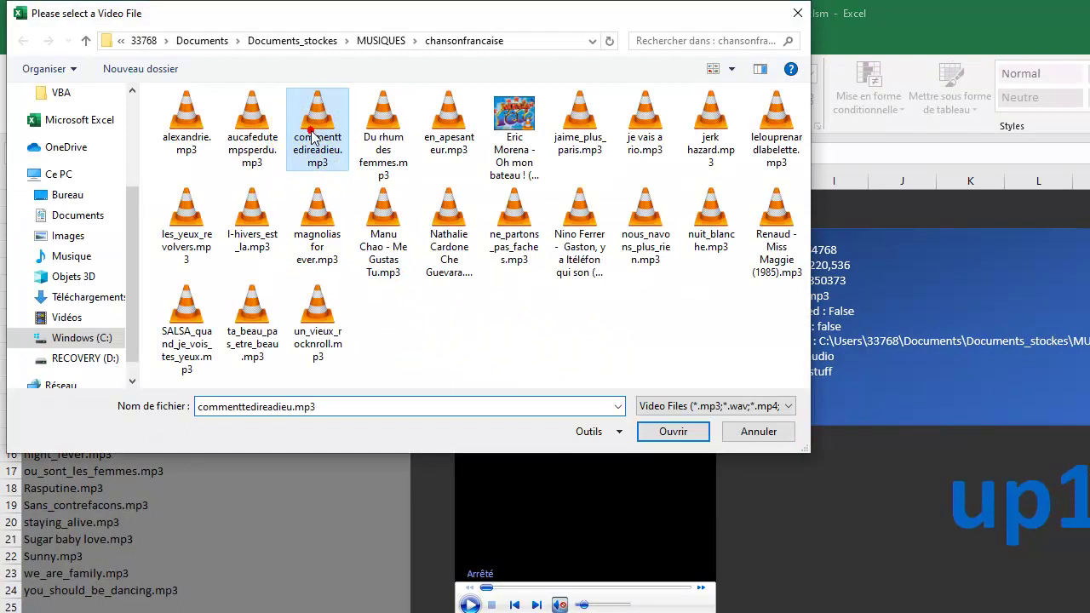
pyautogui.click(689, 435)
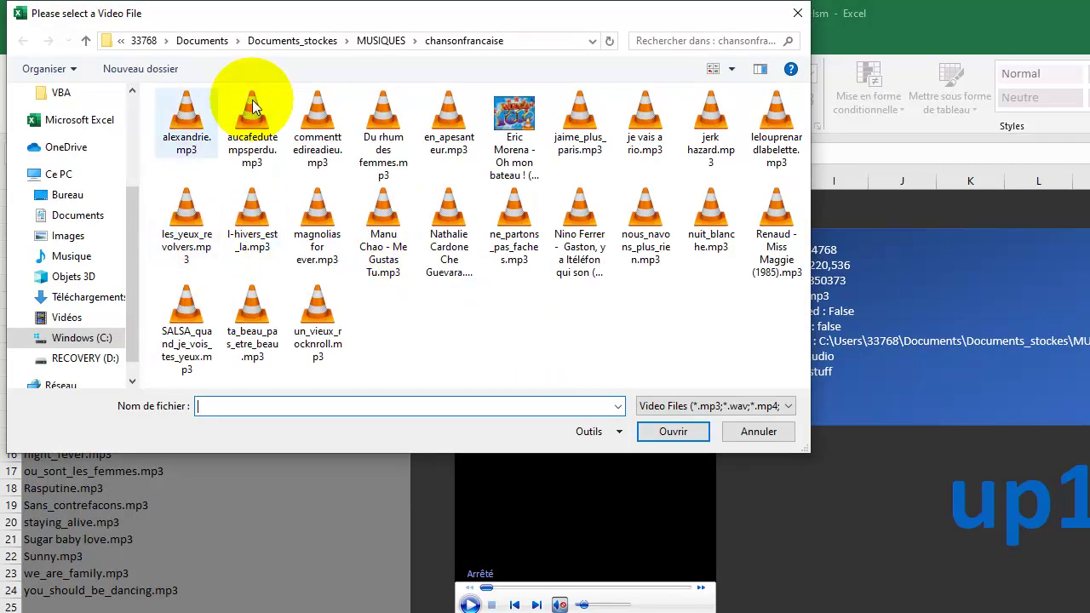
# Go up to MUSIQUES, open the slows folder and choose Le Sud.mp3 for the playlist.
pyautogui.click(385, 41)
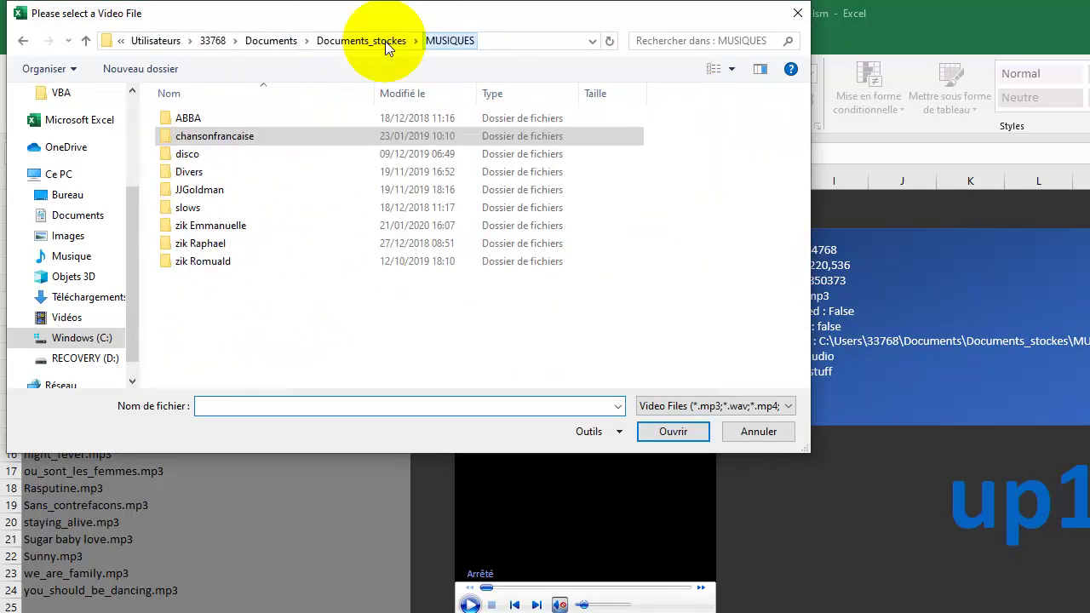
pyautogui.click(189, 207)
pyautogui.doubleClick(189, 208)
pyautogui.click(170, 212)
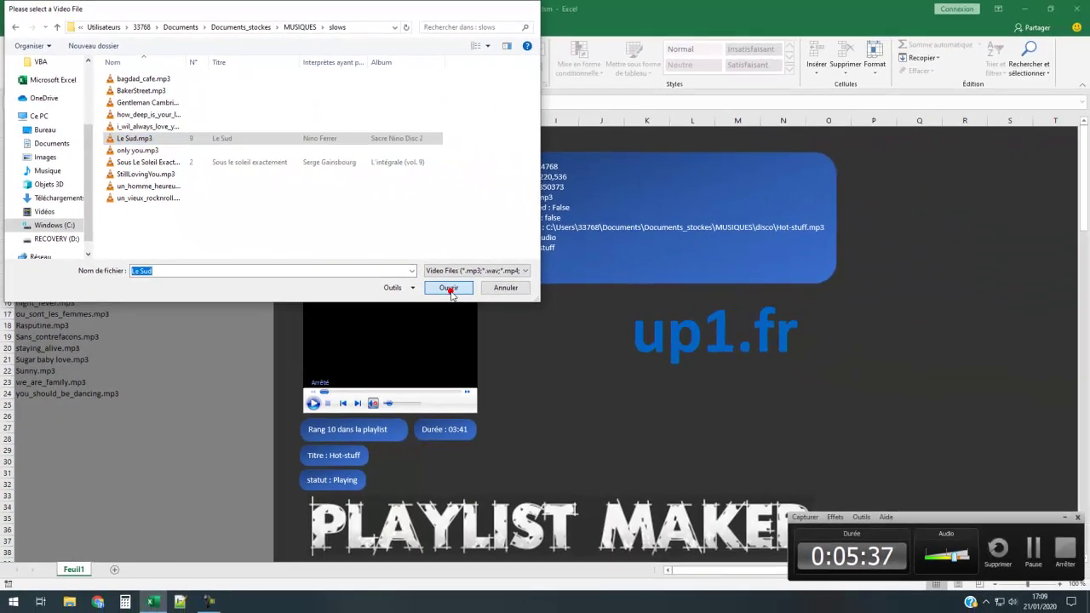
pyautogui.click(577, 372)
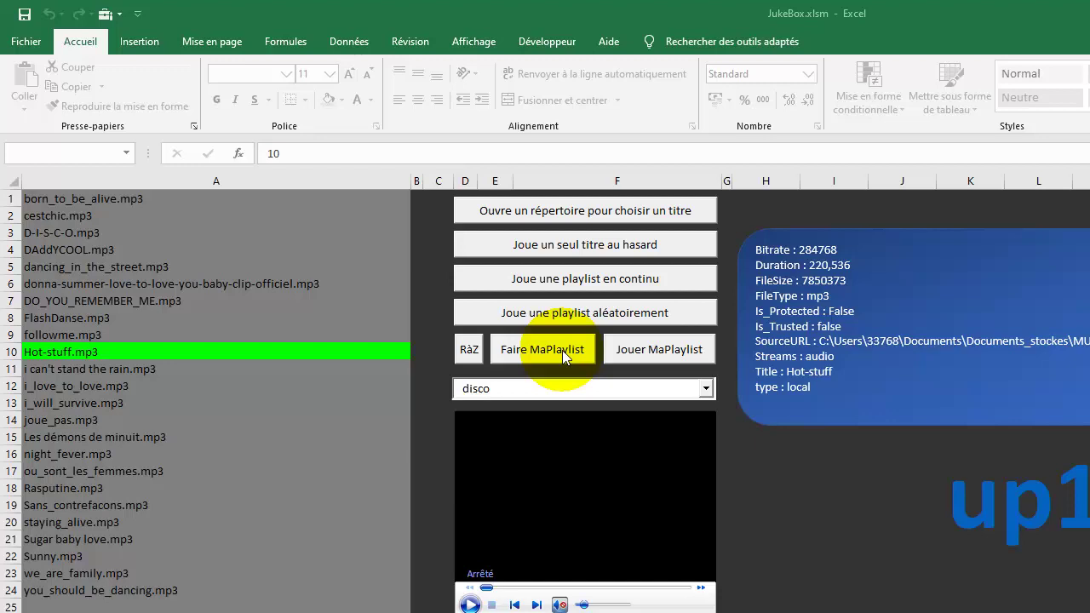
# Add SALSA_quand_je_vois_tes_yeux.mp3 from MUSIQUES > chansonfrancaise to the custom playlist via Faire MaPlaylist.
pyautogui.click(562, 350)
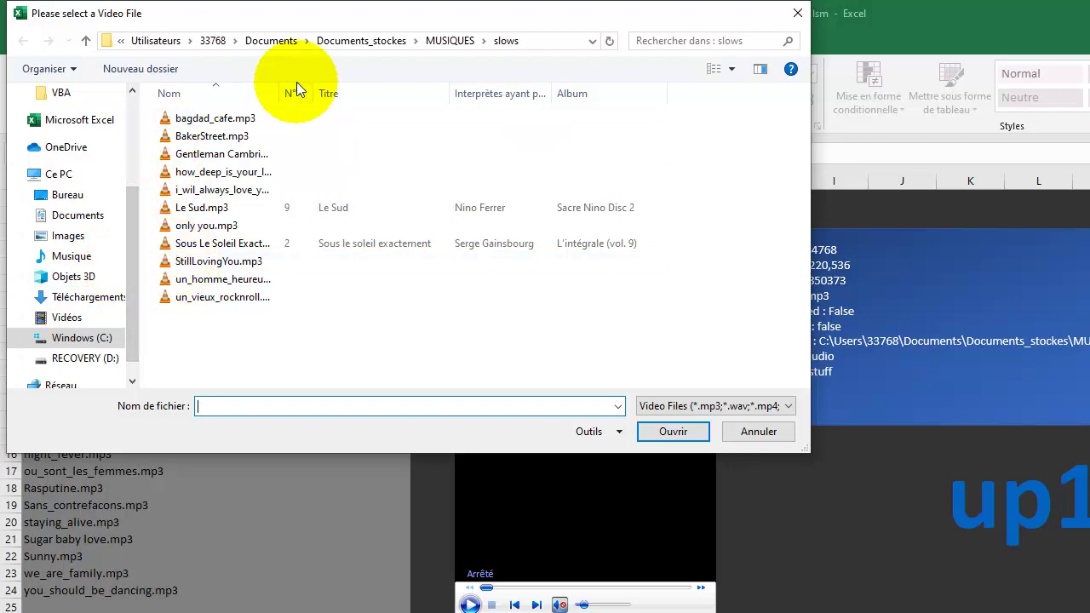
pyautogui.click(442, 40)
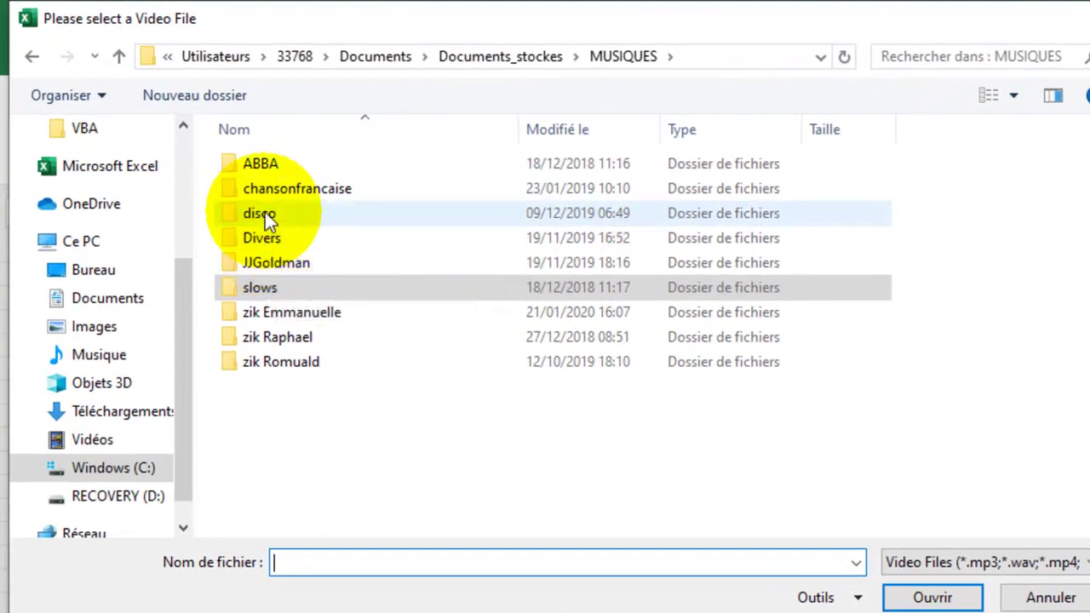
pyautogui.doubleClick(267, 184)
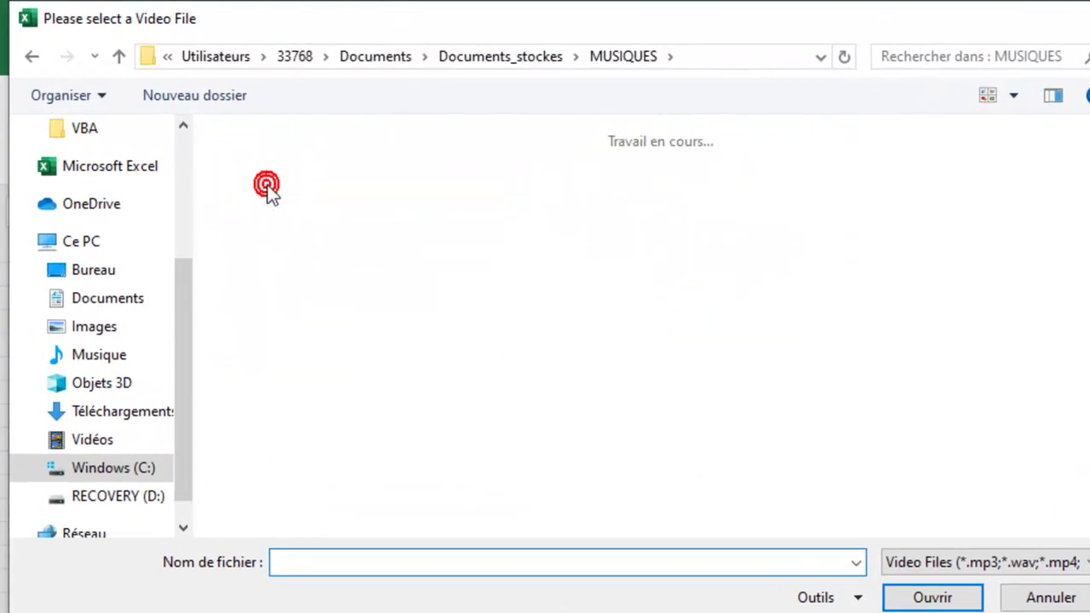
pyautogui.click(267, 441)
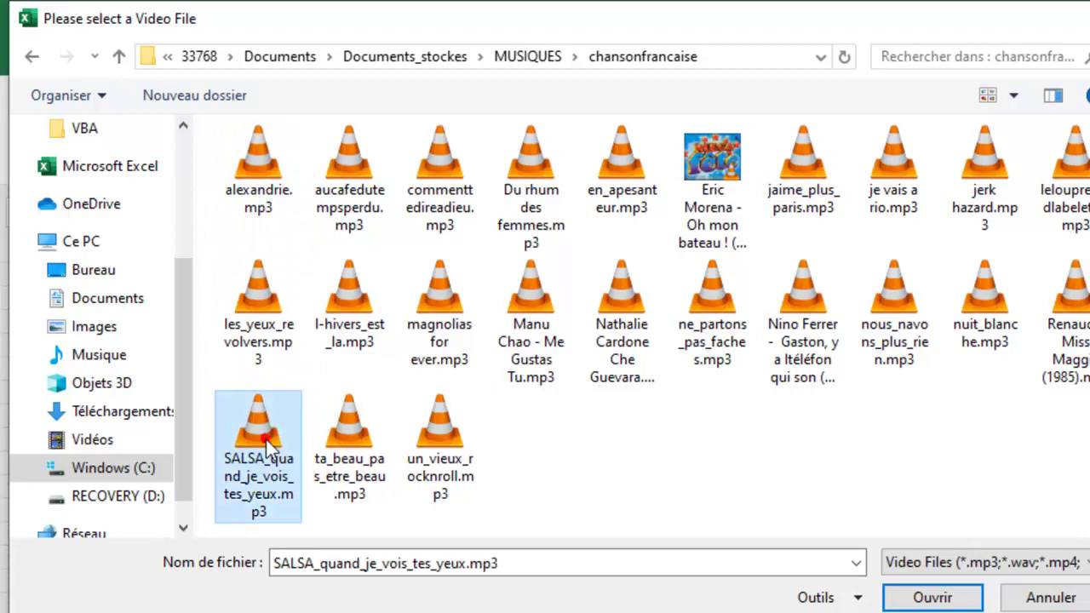
pyautogui.click(931, 597)
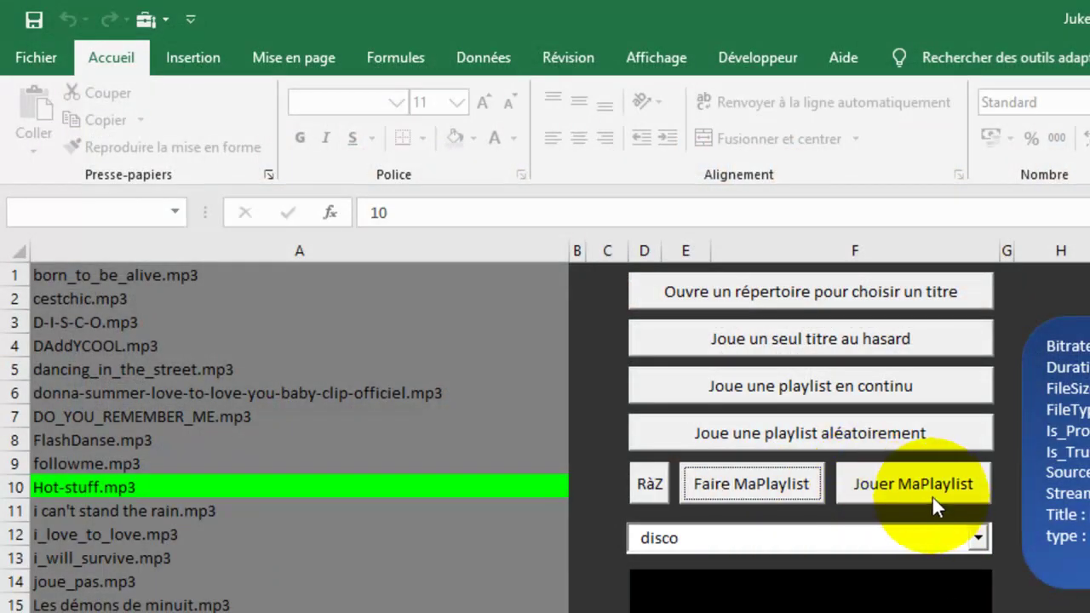
# Play the custom playlist with Jouer MaPlaylist until Au fur et à mesure.mp3 is playing.
pyautogui.click(908, 482)
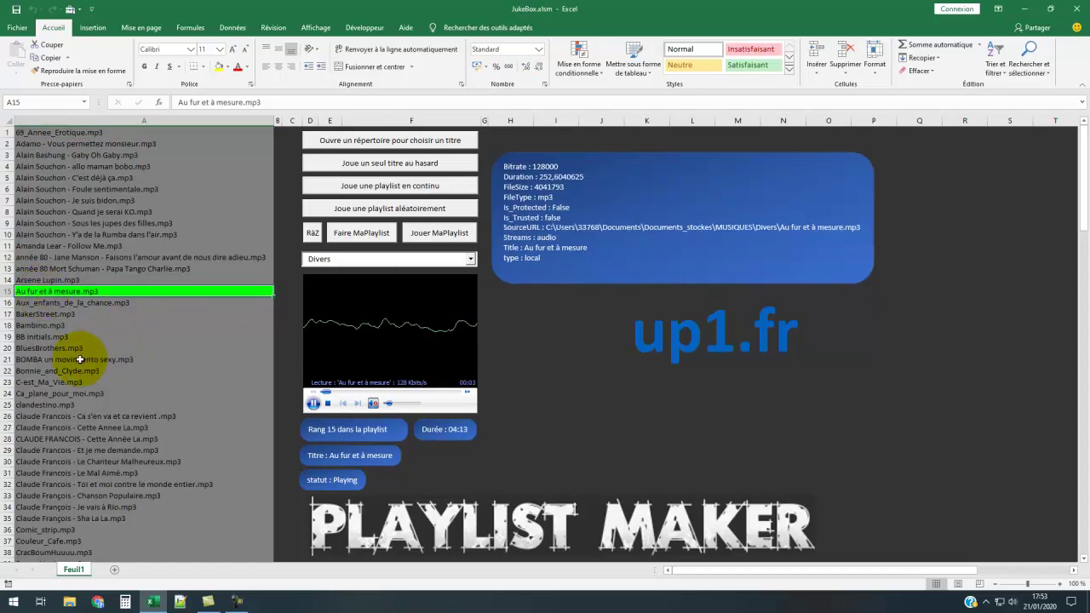
# Play Claude Francois - Ca s'en va et ca revient.mp3 from row 26 and open the music folder list.
pyautogui.doubleClick(110, 416)
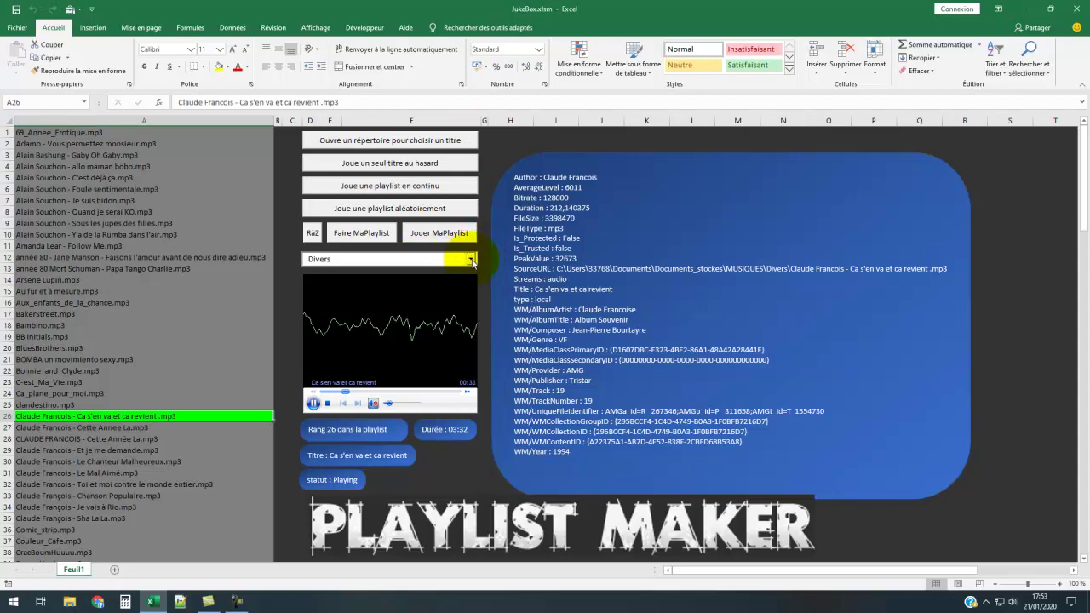
pyautogui.click(471, 260)
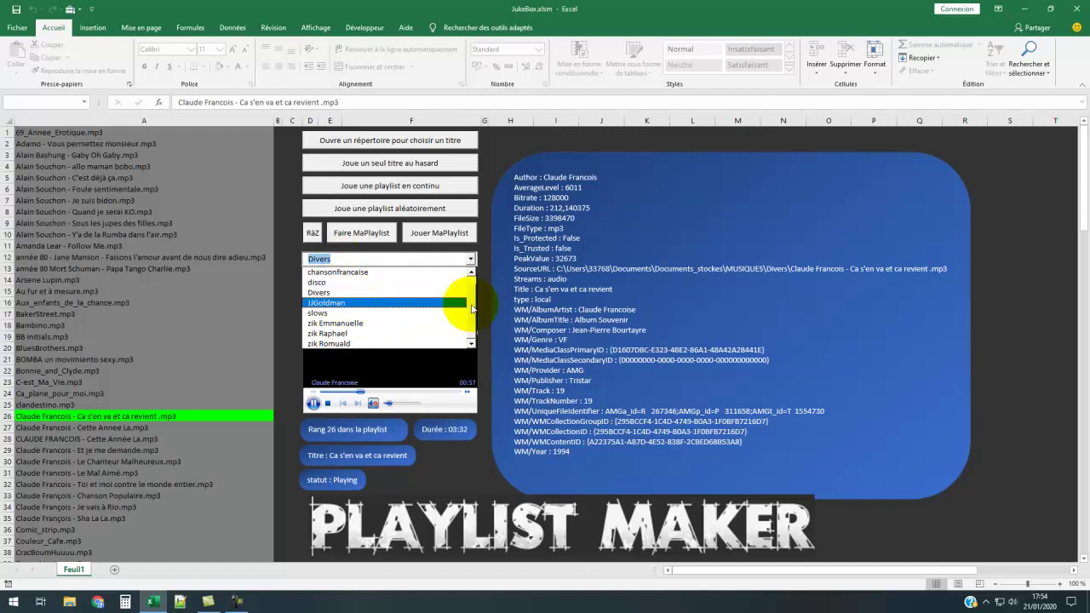
# Close the list on Divers, load the disco tracks, stop playback, and reopen the folder list.
pyautogui.scroll(1, 473, 294)
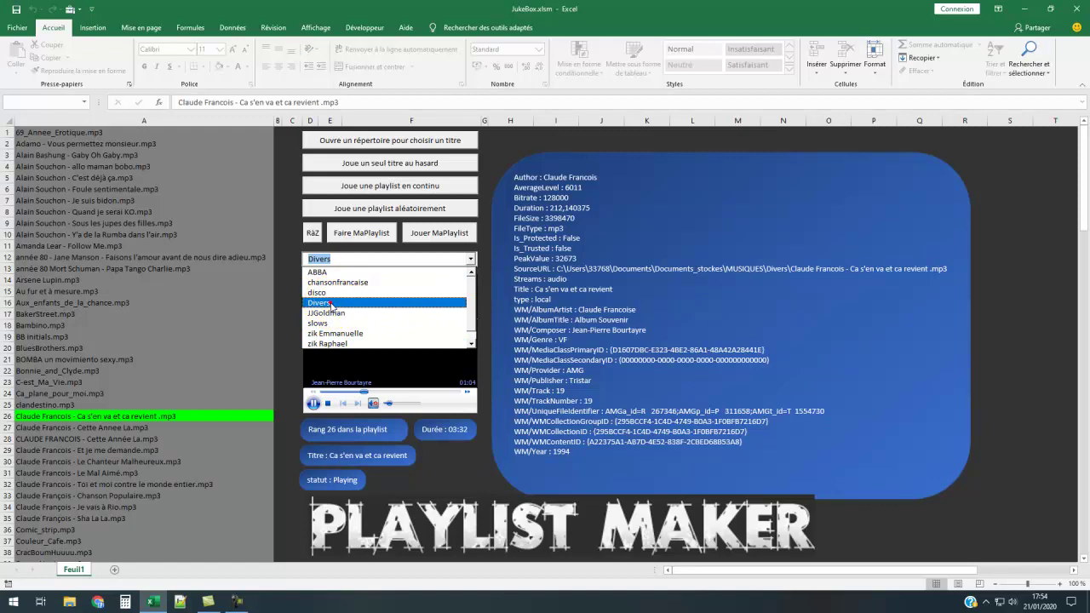
pyautogui.click(332, 303)
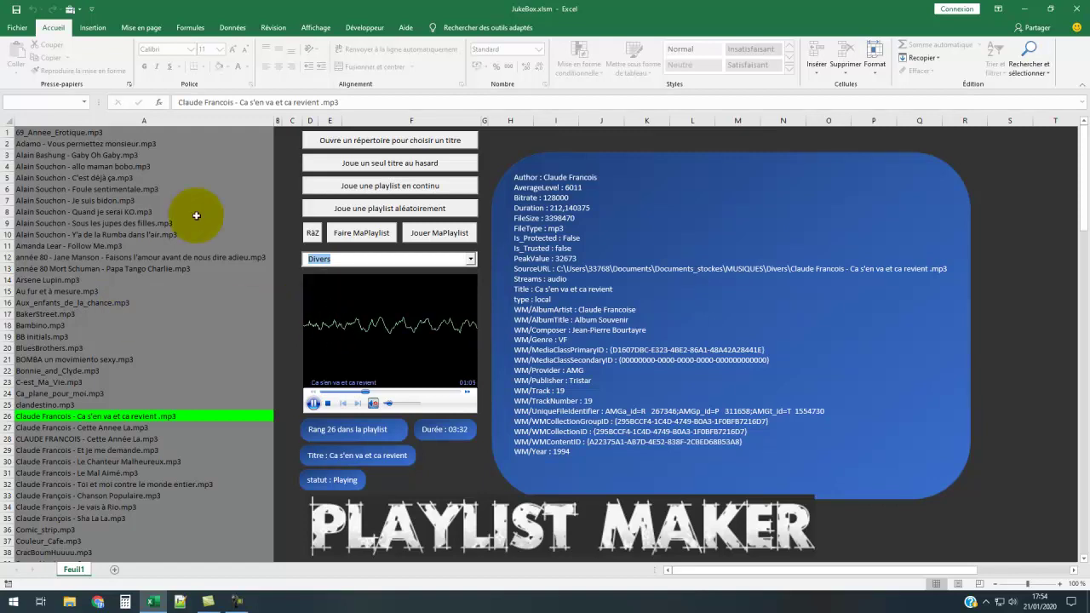
pyautogui.click(469, 260)
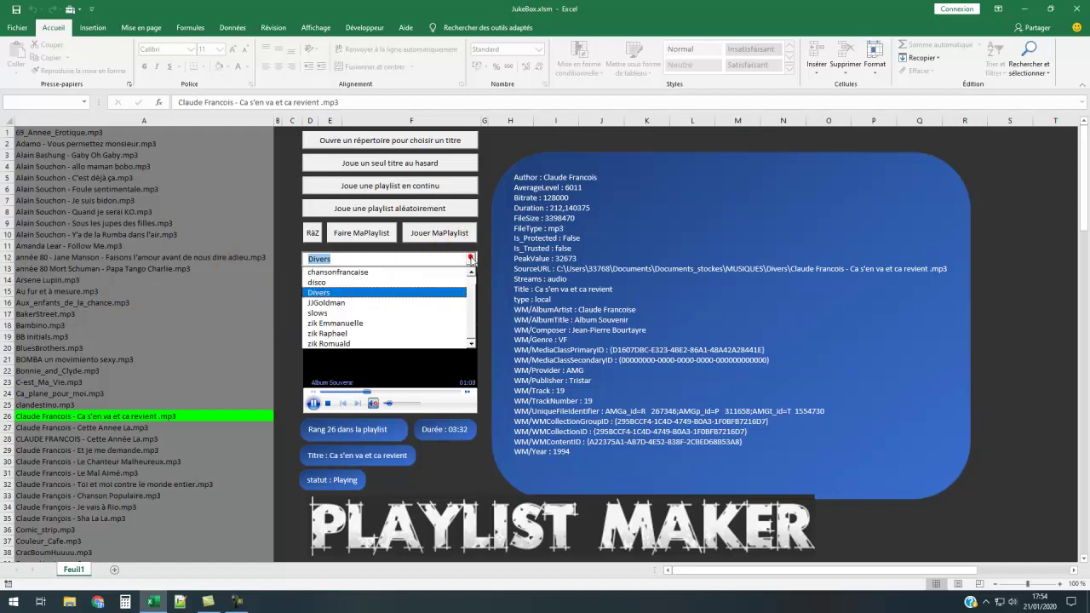
pyautogui.click(317, 282)
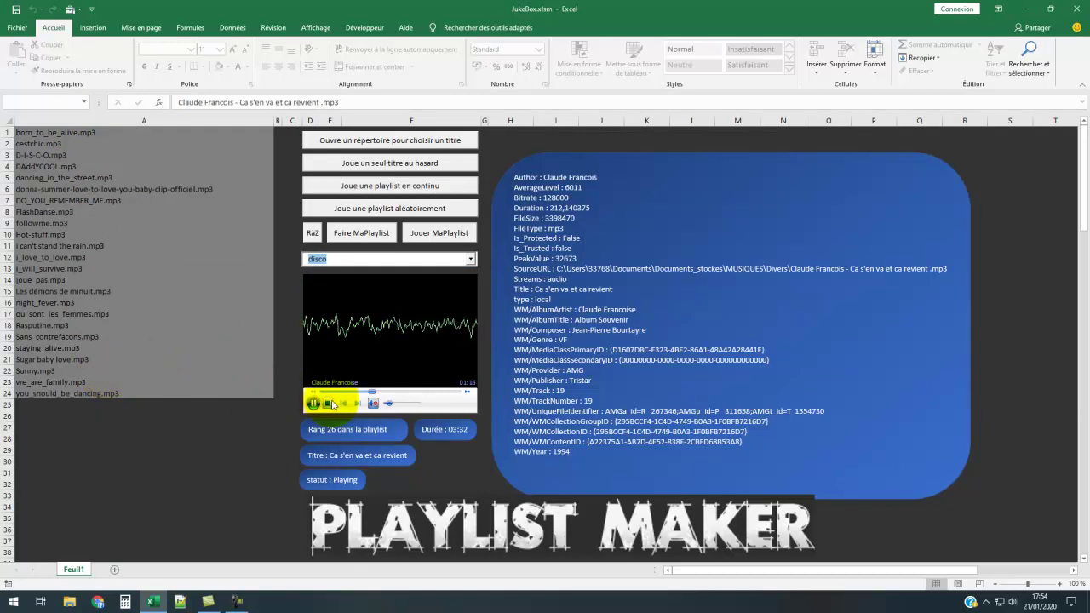
pyautogui.click(328, 403)
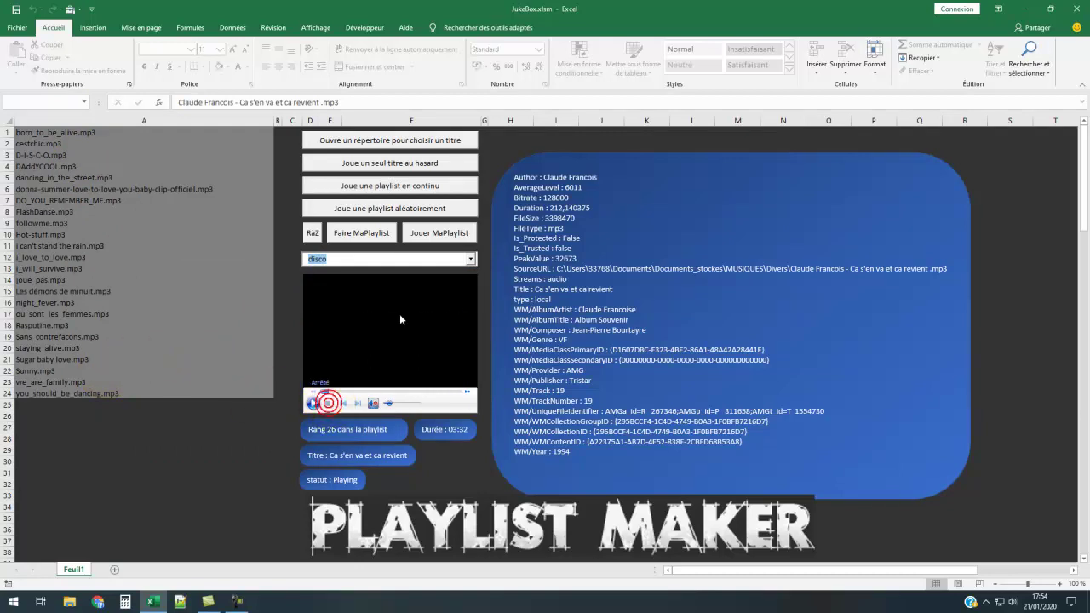
pyautogui.click(471, 261)
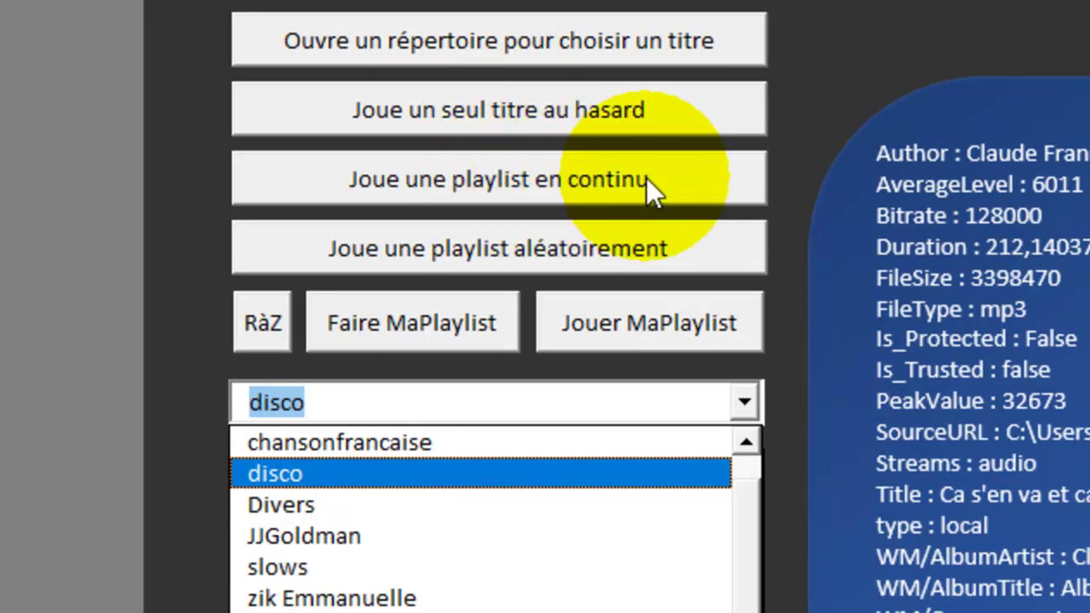
# Close the folder list, open the single-track file browser, and cancel it without choosing a track.
pyautogui.click(561, 40)
pyautogui.click(561, 40)
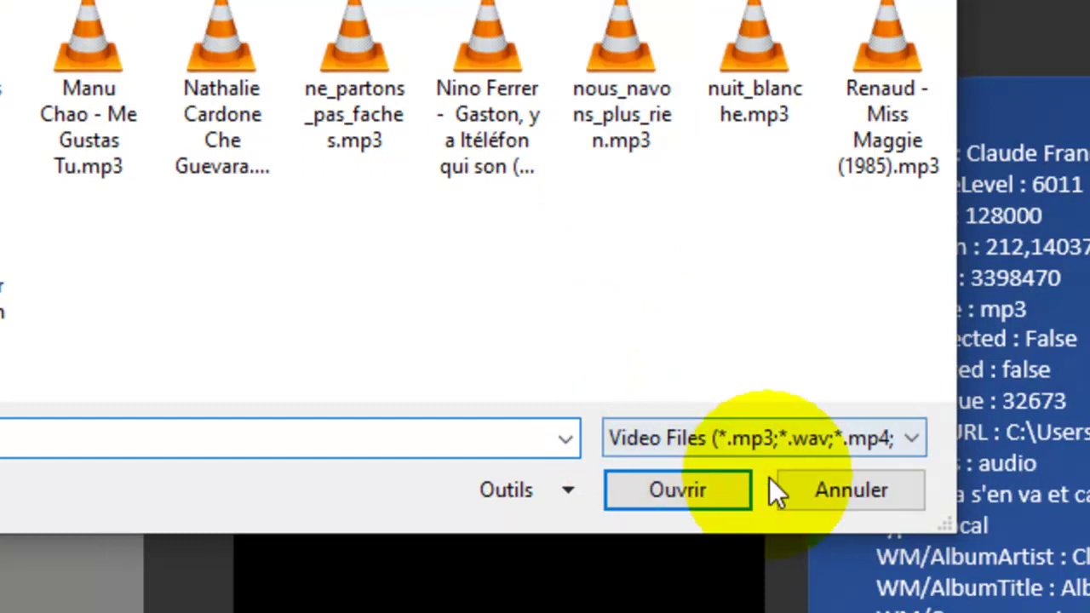
pyautogui.click(809, 486)
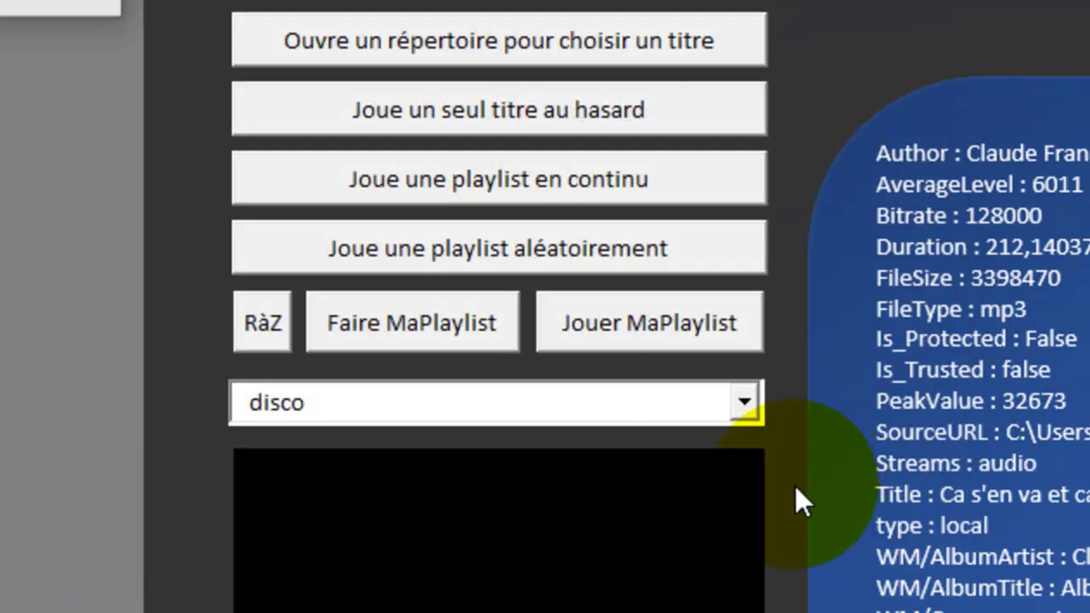
pyautogui.click(2, 44)
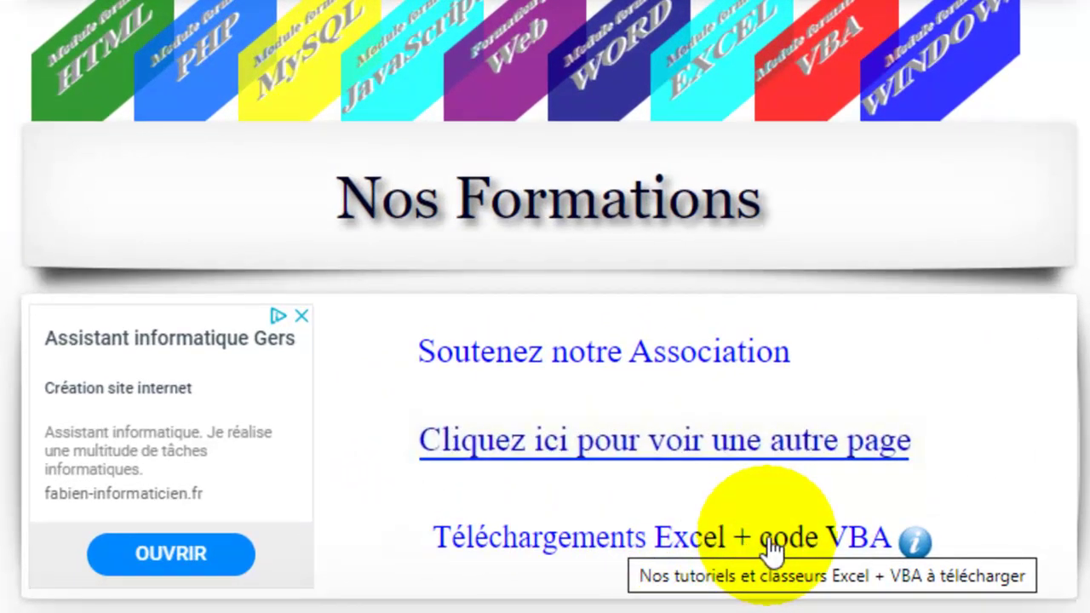
# Open the Téléchargements Excel + code VBA page and select the Raccourcis perso video.
pyautogui.click(769, 545)
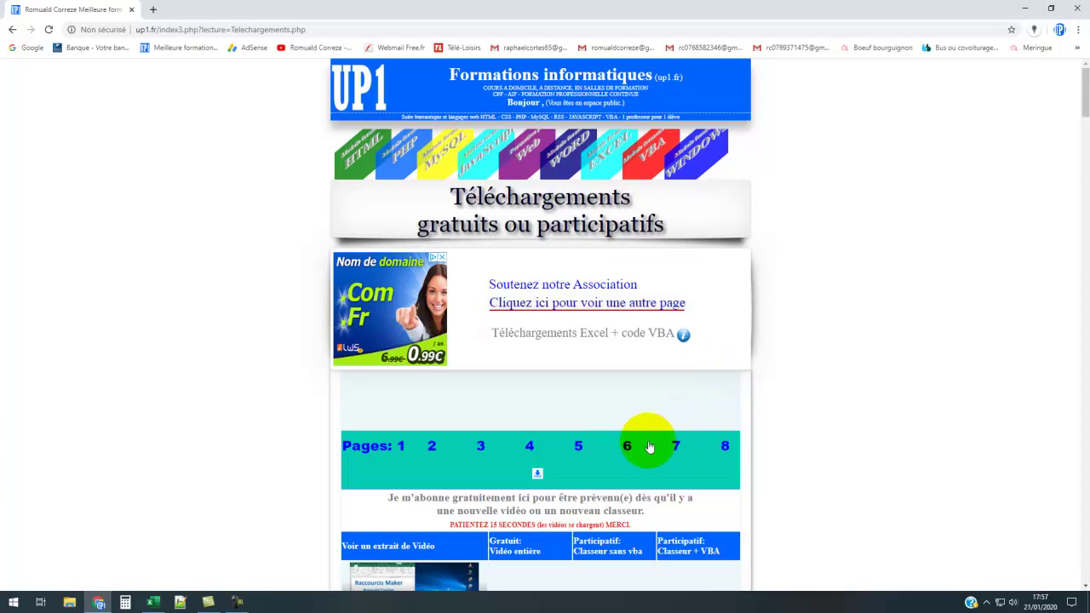
pyautogui.scroll(-3, 650, 448)
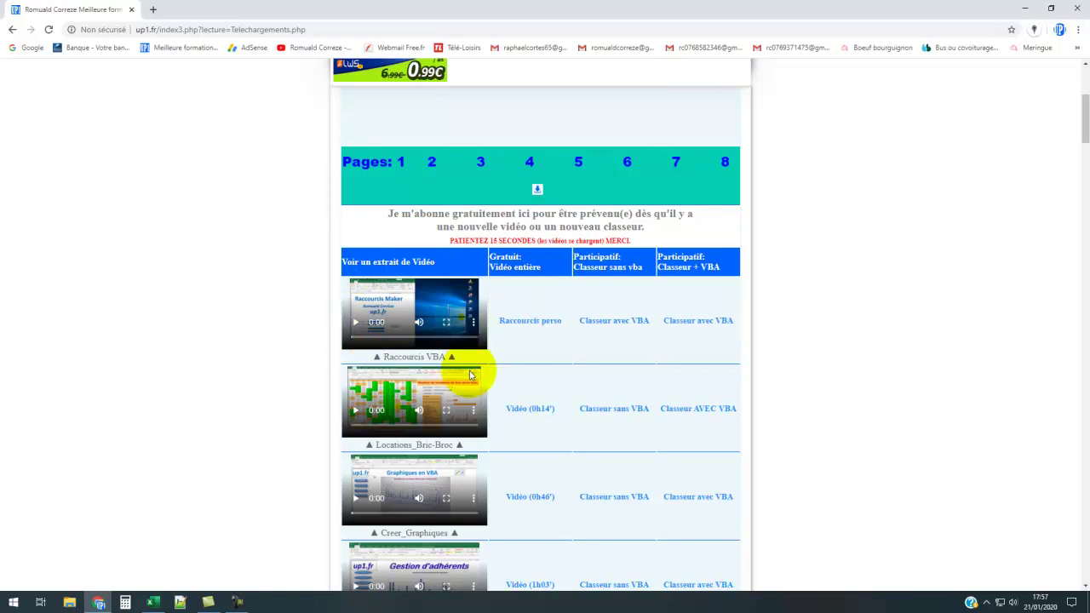
pyautogui.click(538, 303)
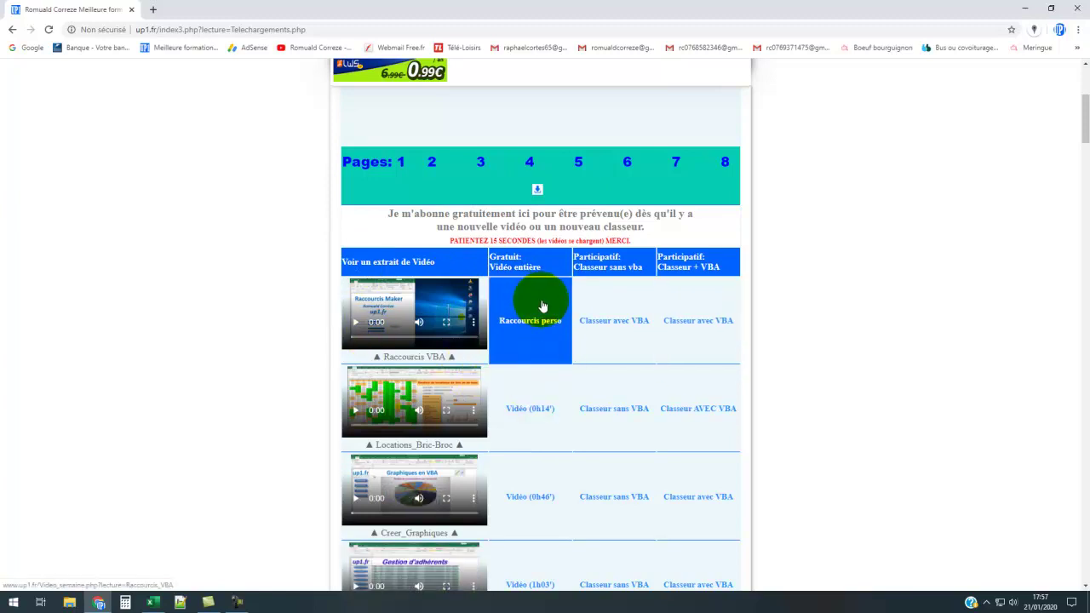
# Retry opening the Raccourcis perso video, then minimize Chrome to return to the jukebox workbook.
pyautogui.click(536, 307)
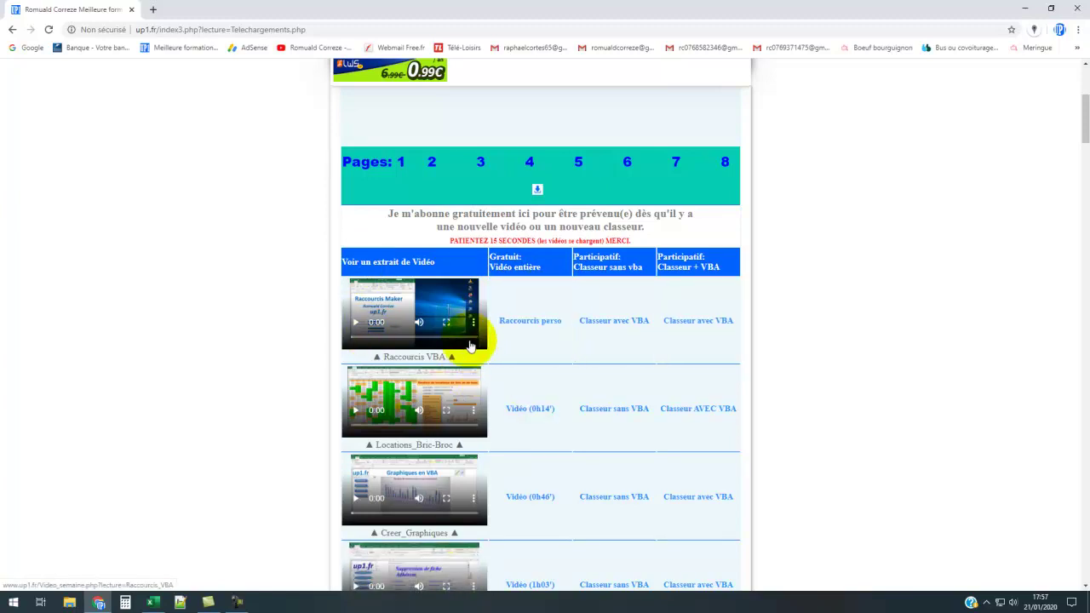
pyautogui.click(534, 328)
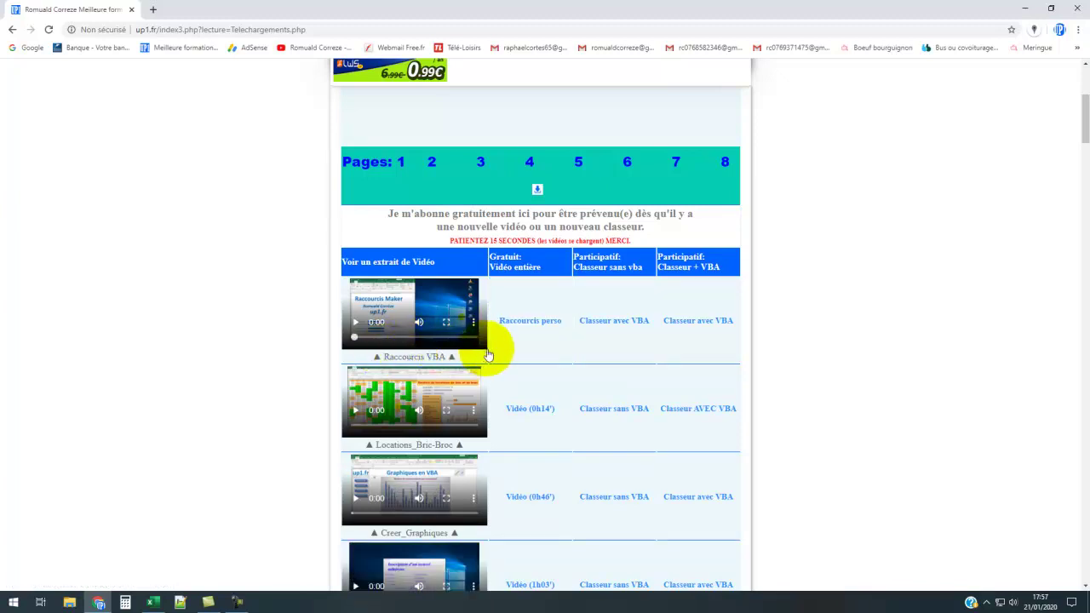
pyautogui.click(540, 293)
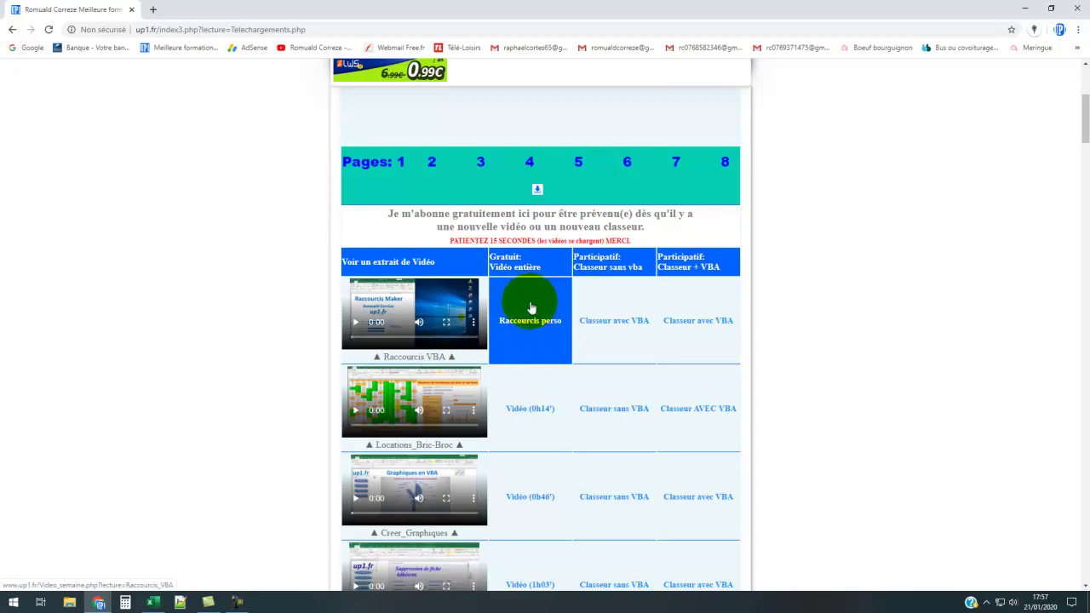
pyautogui.click(525, 310)
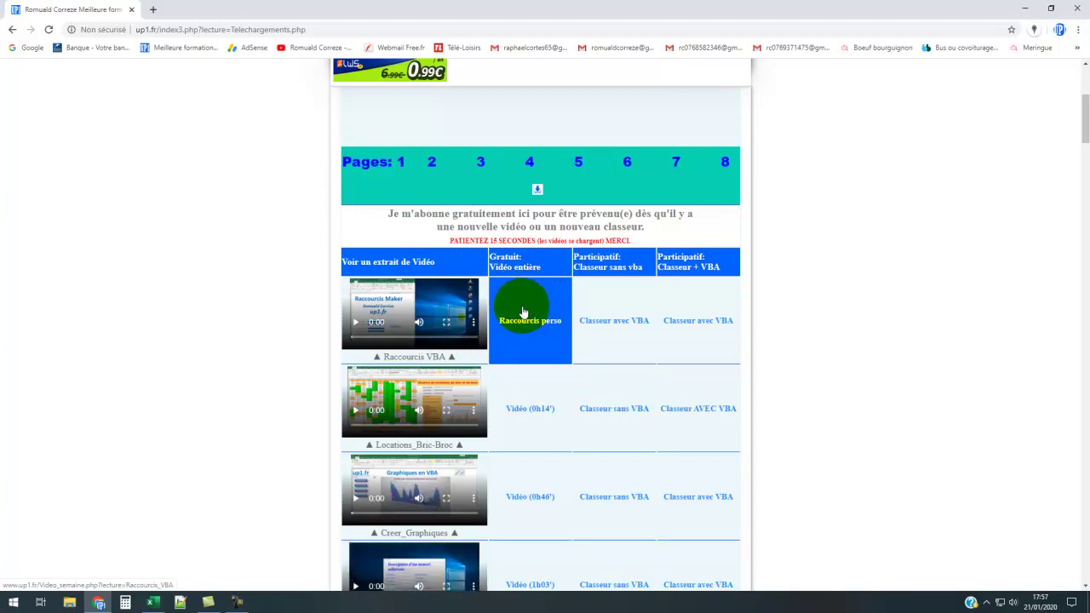
pyautogui.click(533, 300)
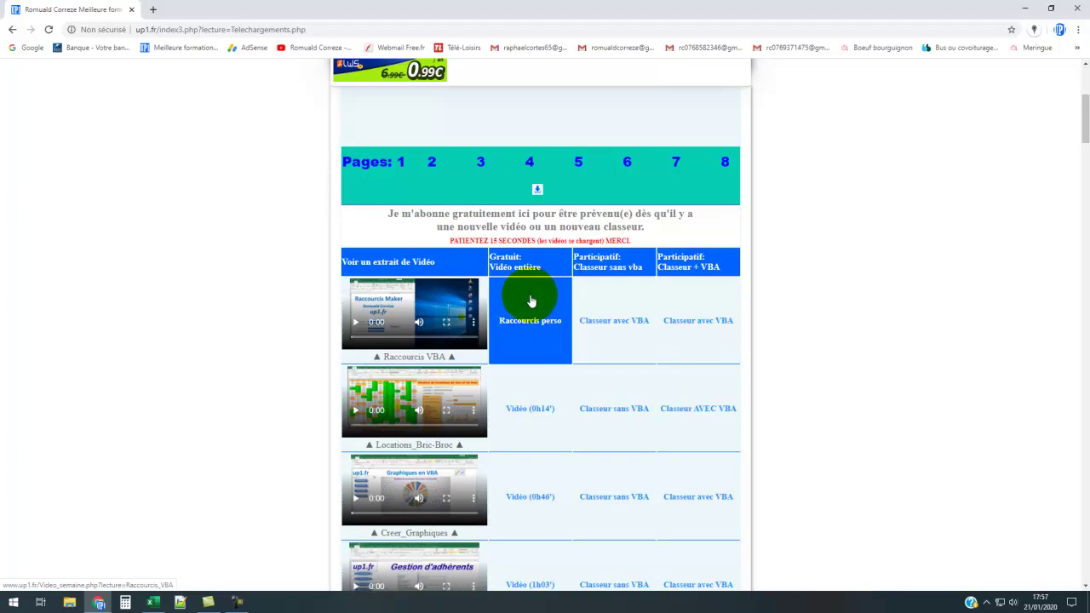
pyautogui.click(446, 289)
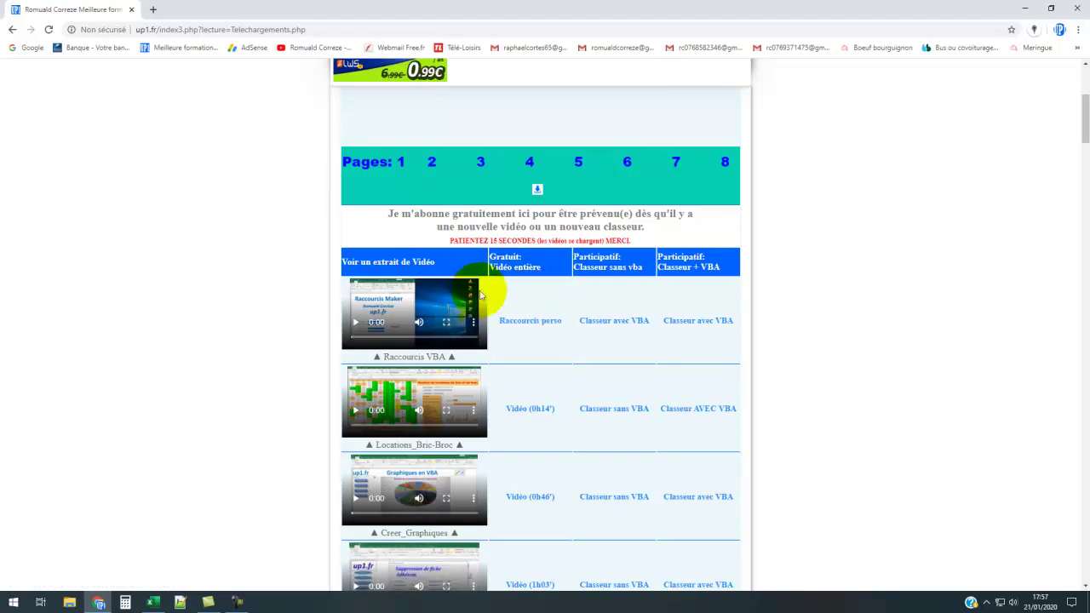
pyautogui.click(1026, 12)
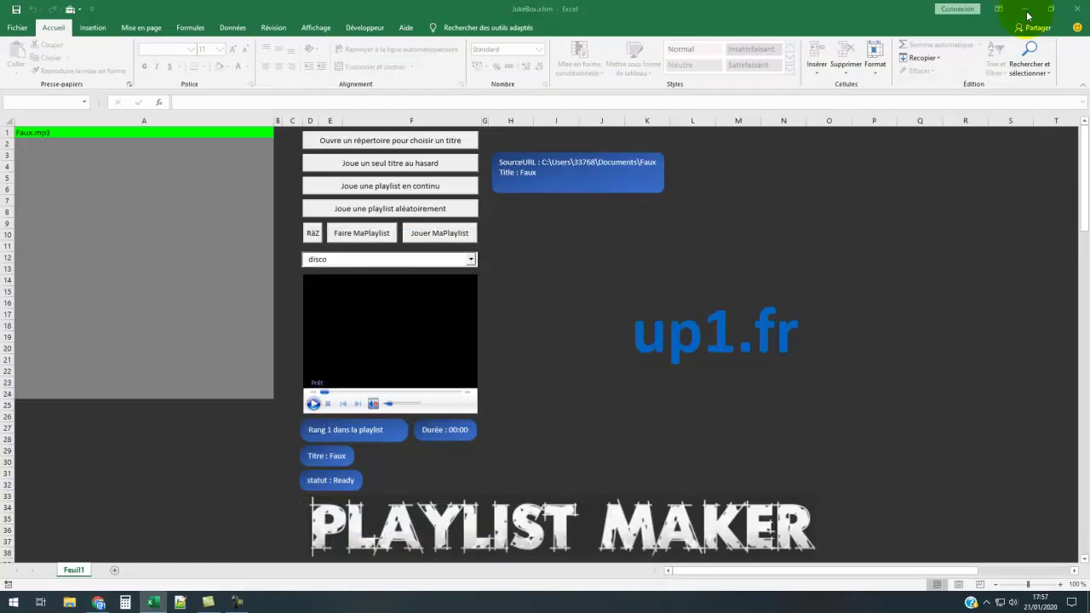